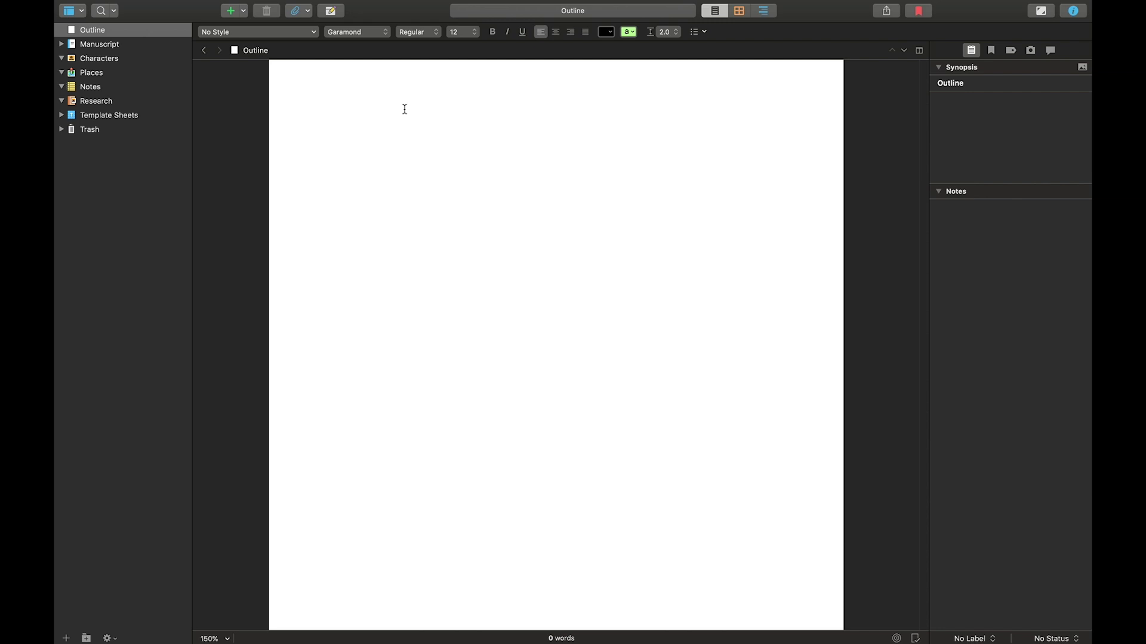
# Type the formula '70k/3k = 24' followed by twenty-four 'Chapter' lines.
pyautogui.write('70k/3k = 24')
pyautogui.press('Return')
pyautogui.write('Chapter Chapter Chapter Chapter Chapter Chapter Chapter Chapter Chapter Chapter Chapter Chapter Chapter Chapter Chapter Chapter Chapter Chapter Chapter Chapter Chapter Chapter Chapter Chapter')
# Number the chapter lines 1:, 2:, 3: onward through 14:.
pyautogui.click(355, 114)
pyautogui.write('1:')
pyautogui.press('Down')
pyautogui.write('2:')
pyautogui.press('Down')
pyautogui.write('3:')
pyautogui.press('Down')
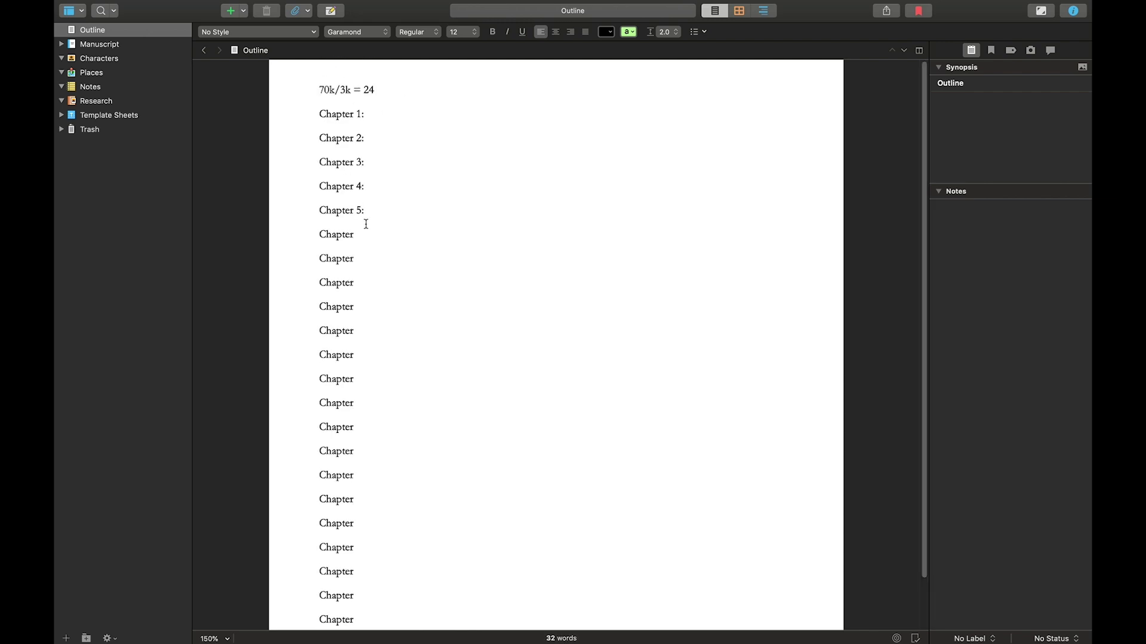
pyautogui.press('Down')
pyautogui.write('11:')
pyautogui.press('Down')
pyautogui.write('12:')
pyautogui.press('Down')
pyautogui.write('13:')
pyautogui.press('Down')
pyautogui.write('14:')
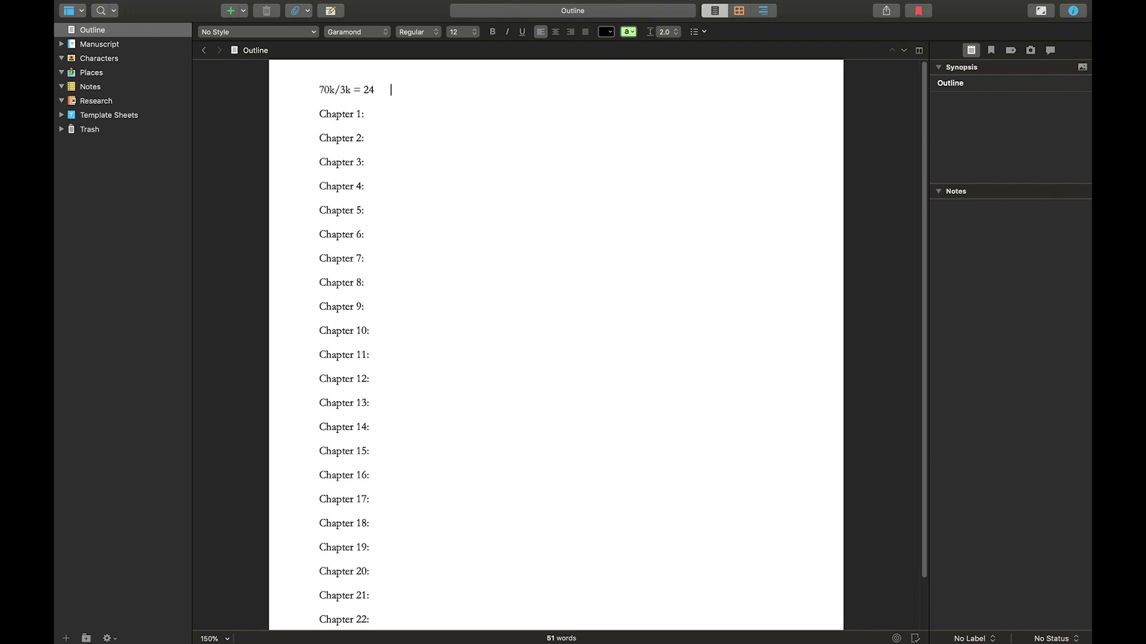
# Add '120 Page script 30 Act 1 60 Act 2 30 Act 3' after the formula and highlight it green.
pyautogui.write('120 Page script  30 Act 1 60 Act ')
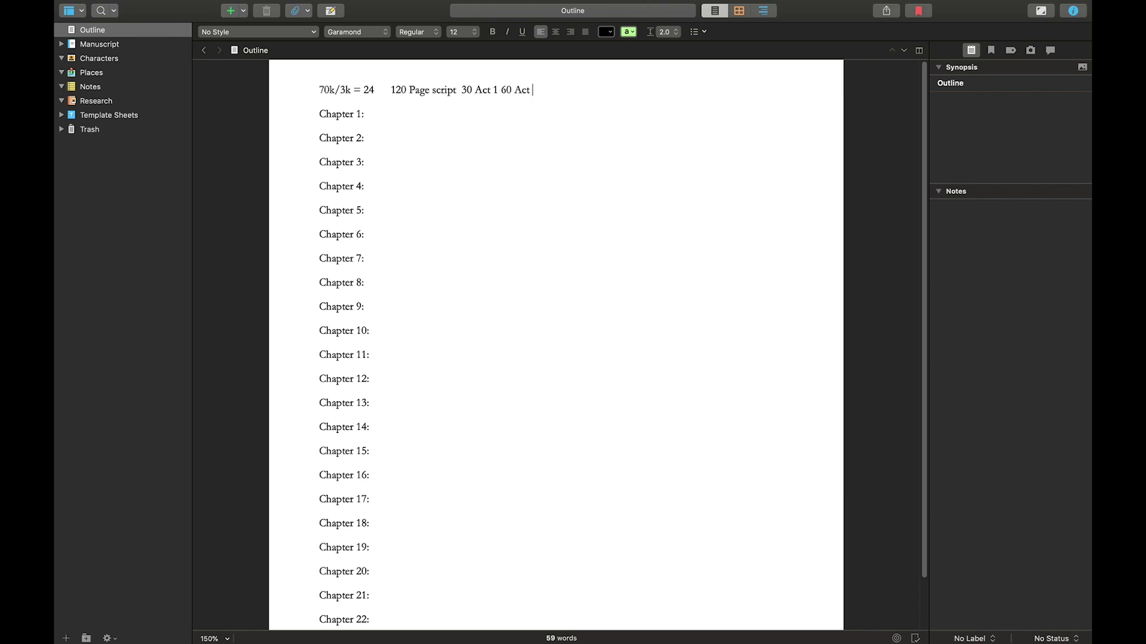
pyautogui.write('2 30 Act 3')
pyautogui.moveTo(388, 89); pyautogui.dragTo(601, 94)
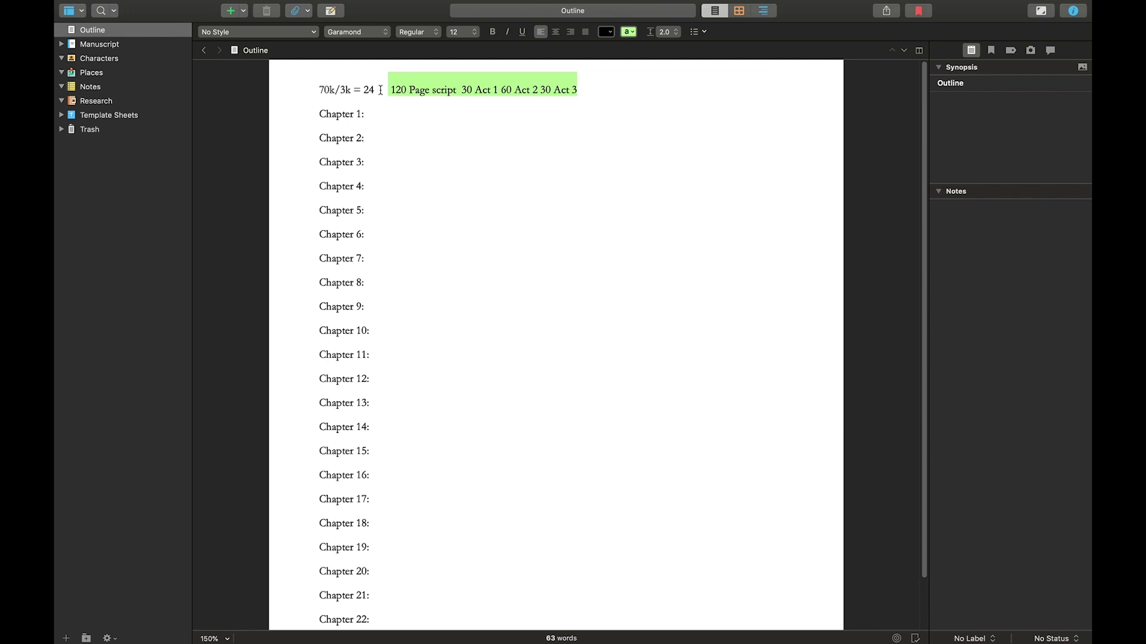
pyautogui.scroll(-2, 372, 483)
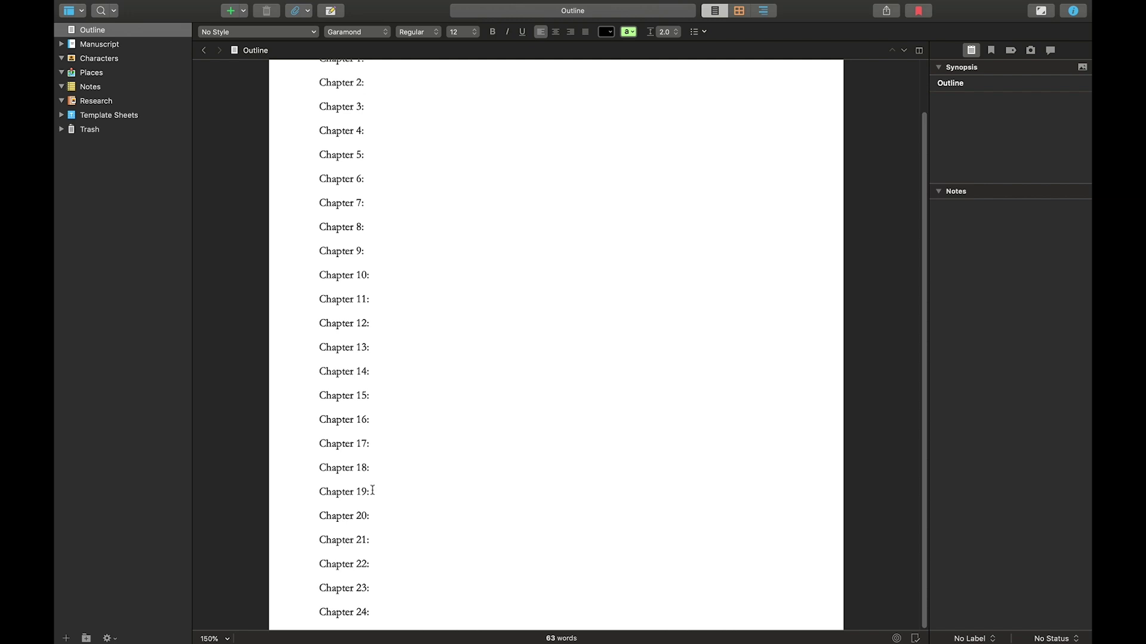
pyautogui.scroll(2, 400, 495)
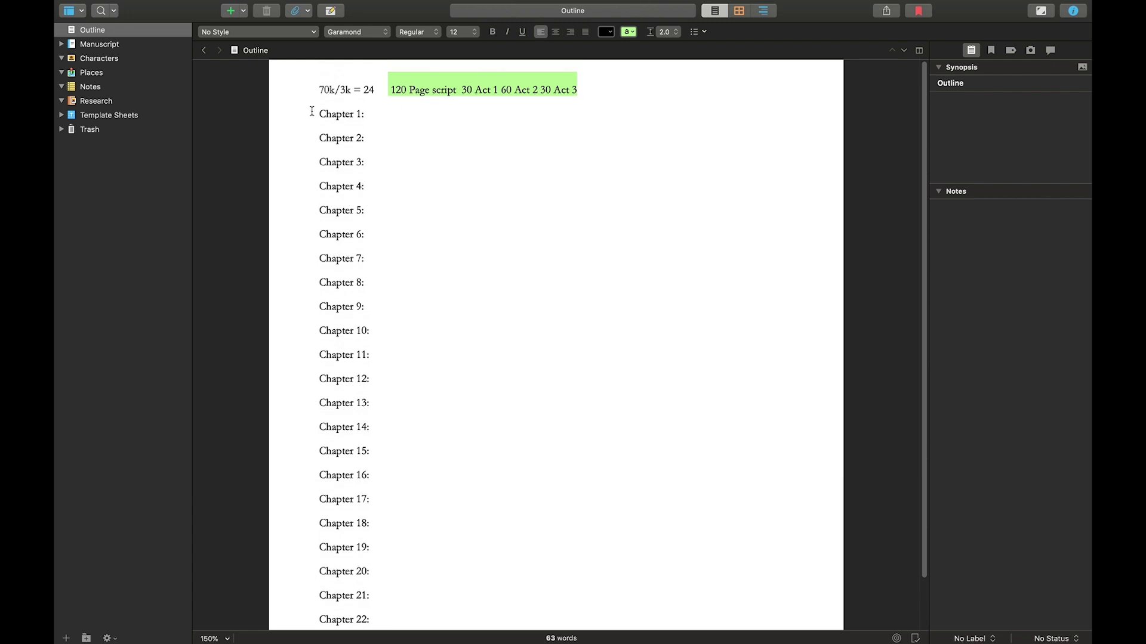
# Highlight Chapters 1–6 pink, Chapters 7–18 orange and Chapters 19–24 yellow.
pyautogui.moveTo(311, 111); pyautogui.dragTo(424, 228)
pyautogui.click(633, 32)
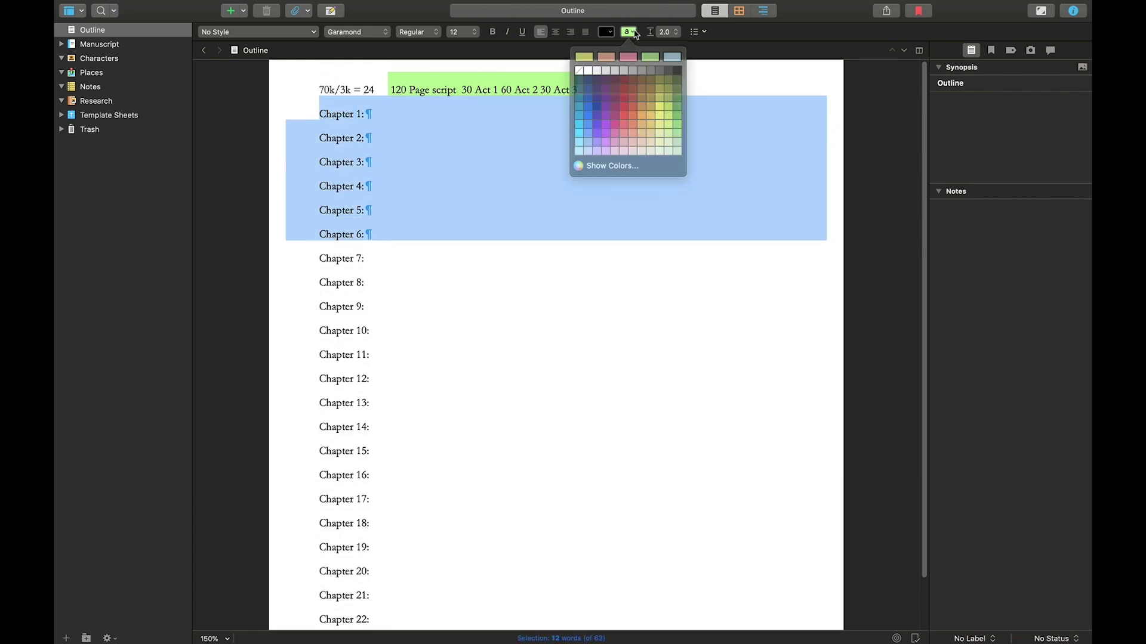
pyautogui.click(628, 56)
pyautogui.moveTo(313, 258); pyautogui.dragTo(404, 463)
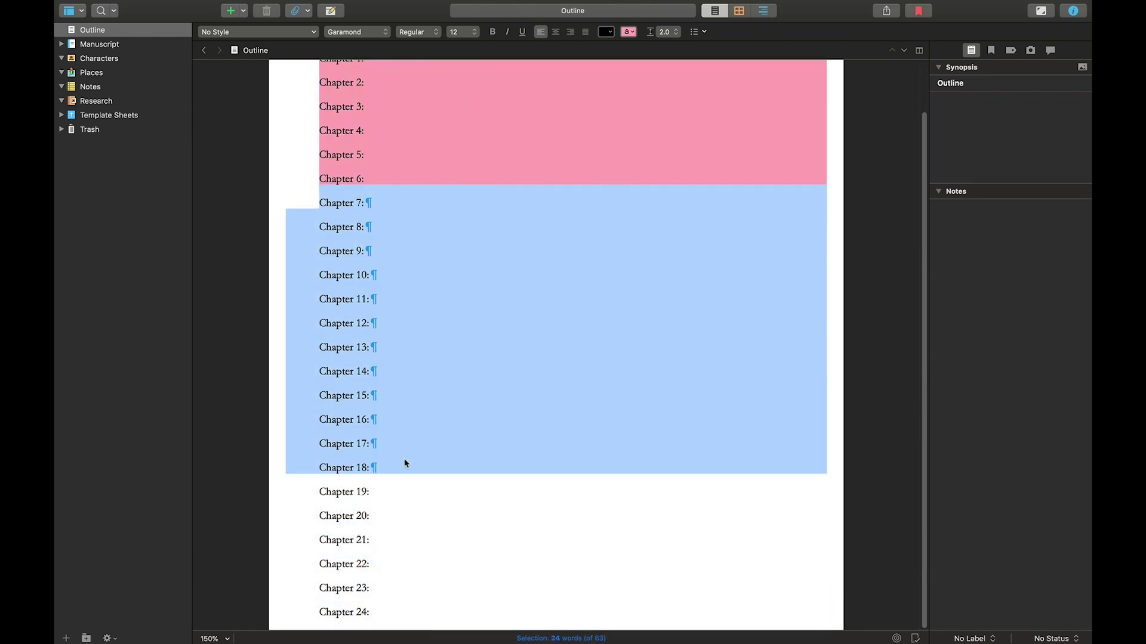
pyautogui.click(629, 32)
pyautogui.click(608, 54)
pyautogui.moveTo(303, 489); pyautogui.dragTo(370, 613)
pyautogui.click(629, 31)
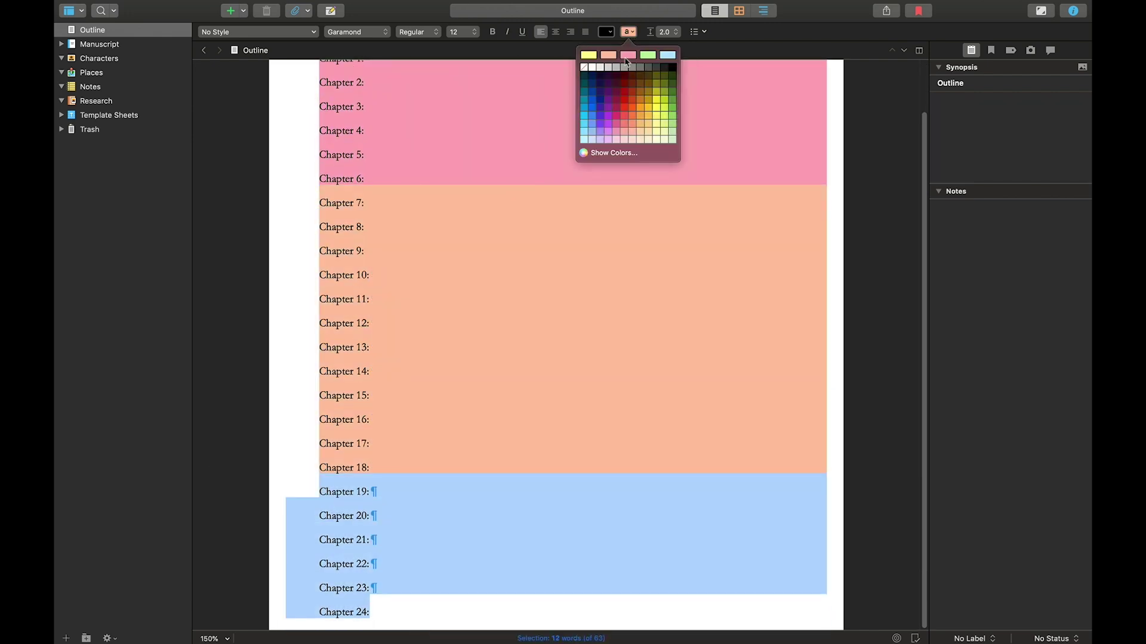
pyautogui.click(589, 55)
pyautogui.click(629, 530)
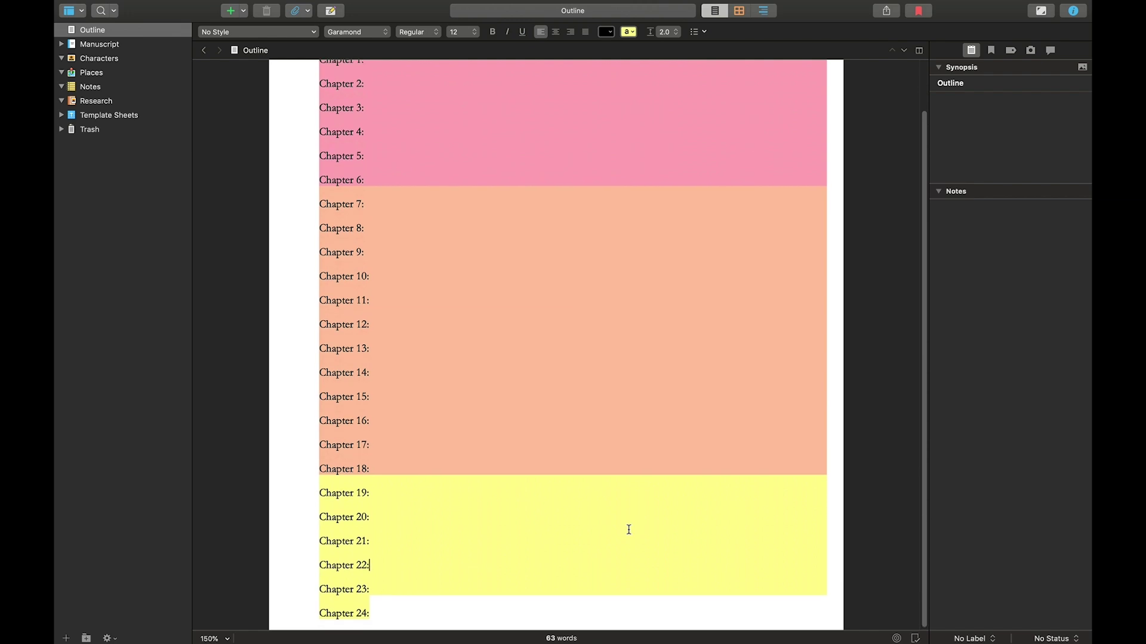
# Review the colour-coded chapter list and place the caret after Chapter 22.
pyautogui.scroll(1, 629, 529)
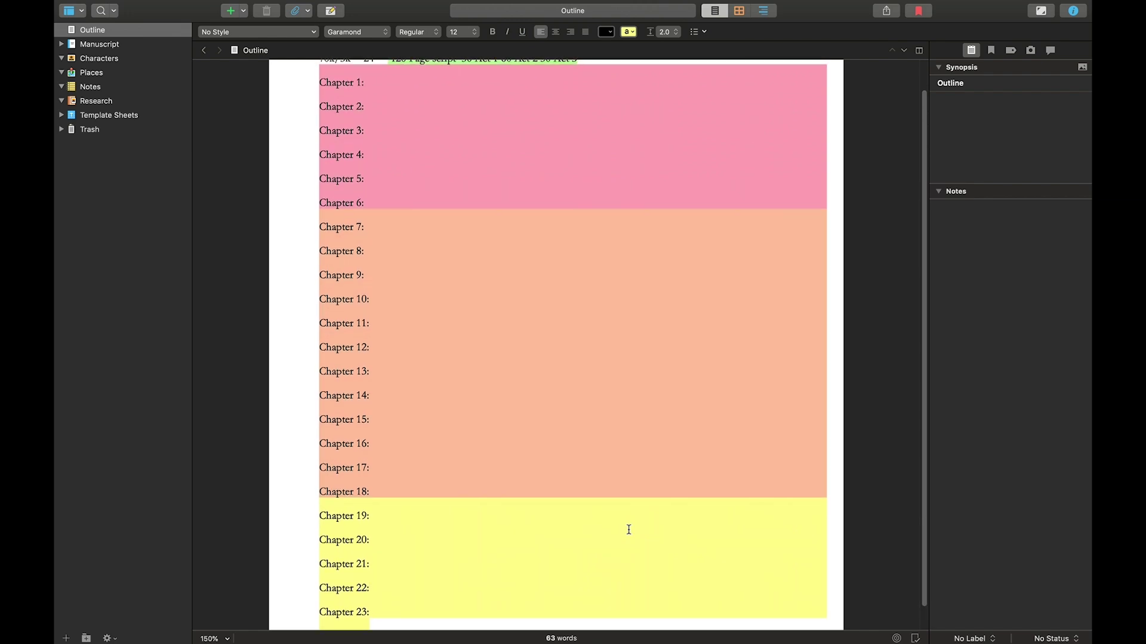
pyautogui.scroll(1, 629, 530)
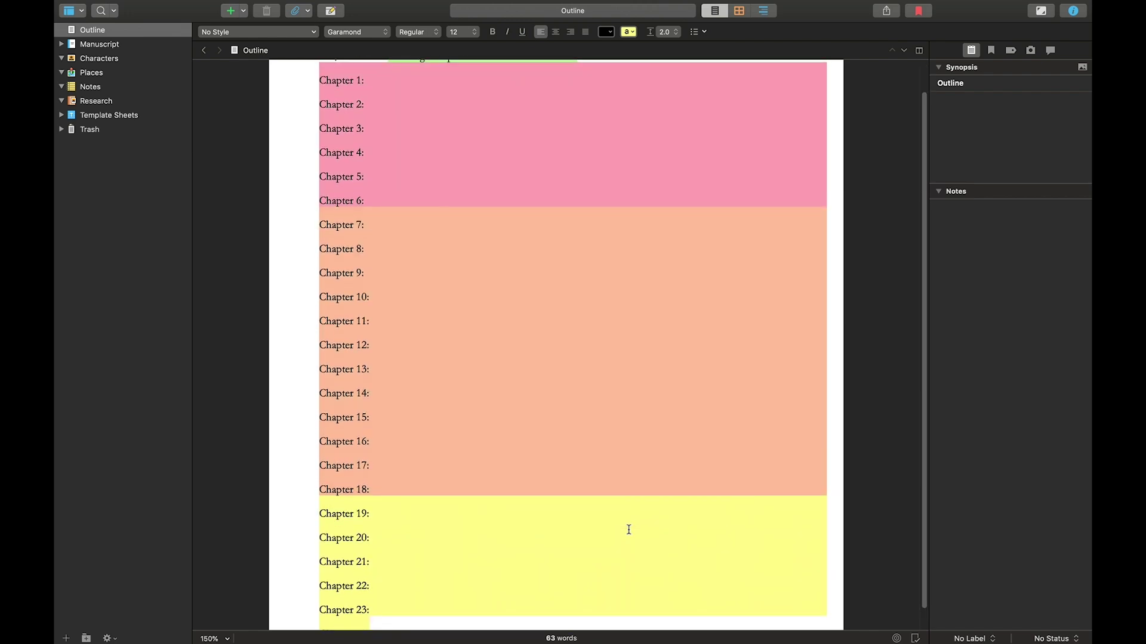
pyautogui.scroll(1, 629, 529)
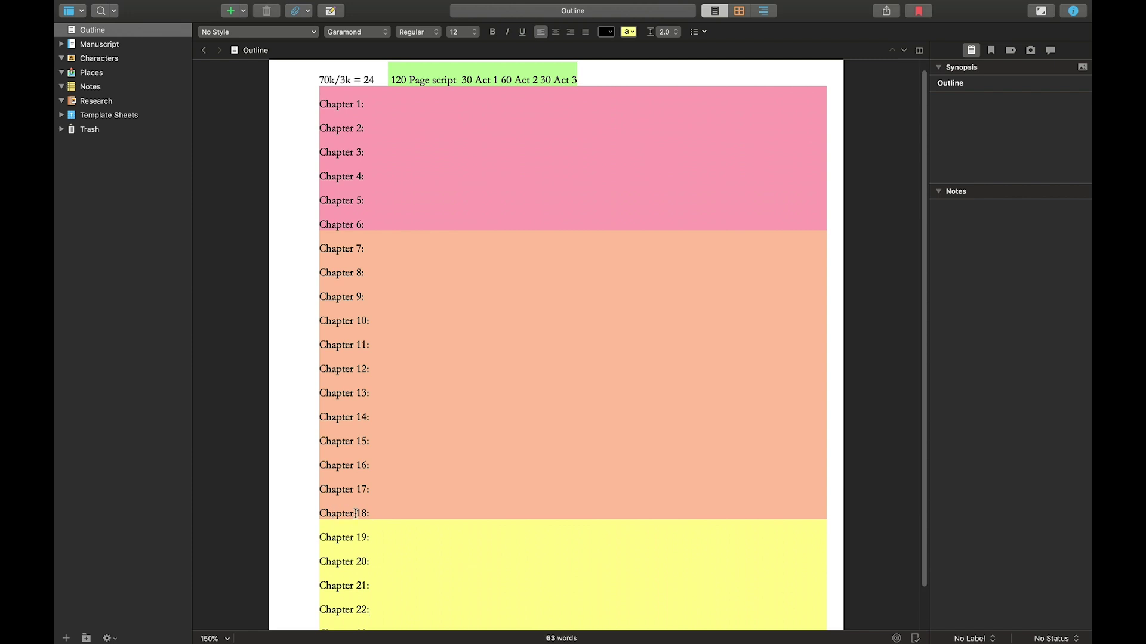
pyautogui.scroll(-2, 412, 588)
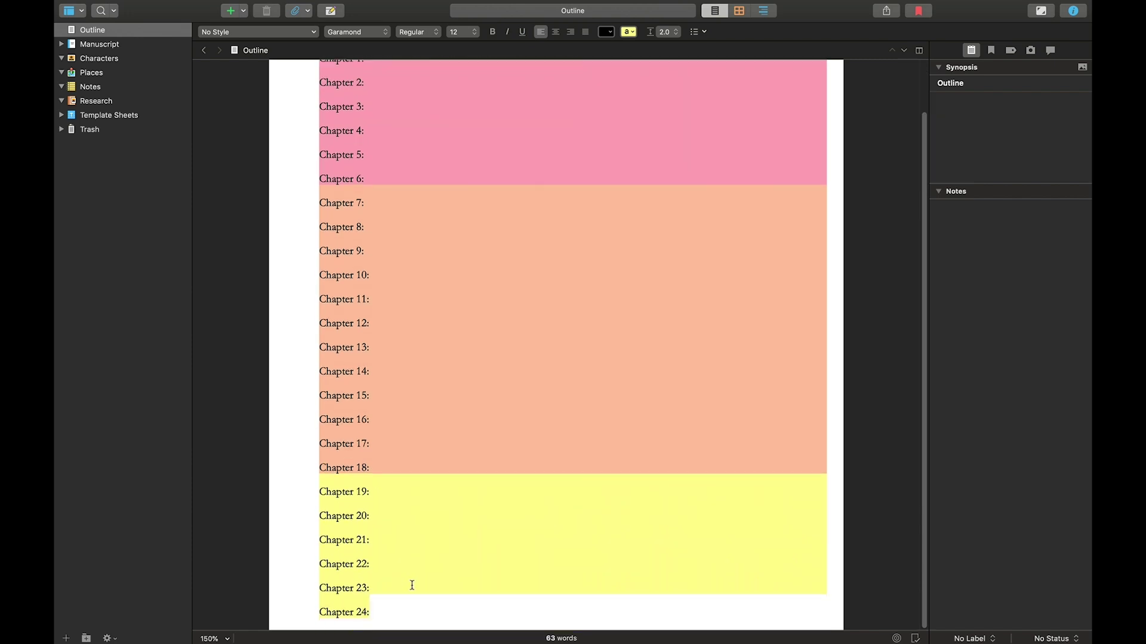
pyautogui.scroll(3, 417, 281)
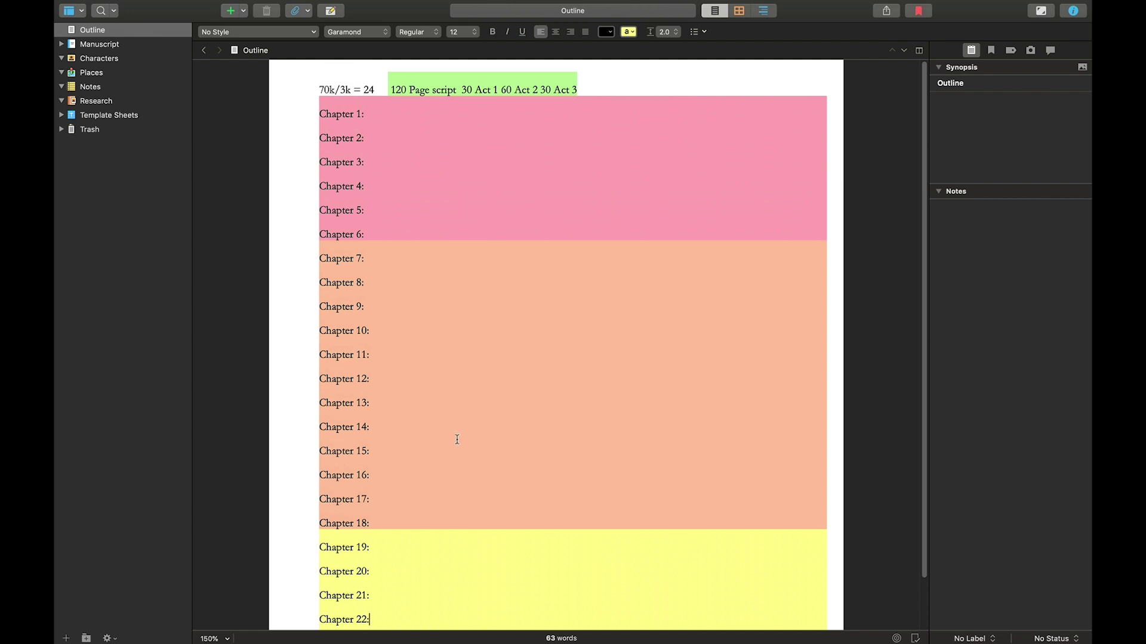
pyautogui.scroll(-2, 454, 436)
pyautogui.click(461, 570)
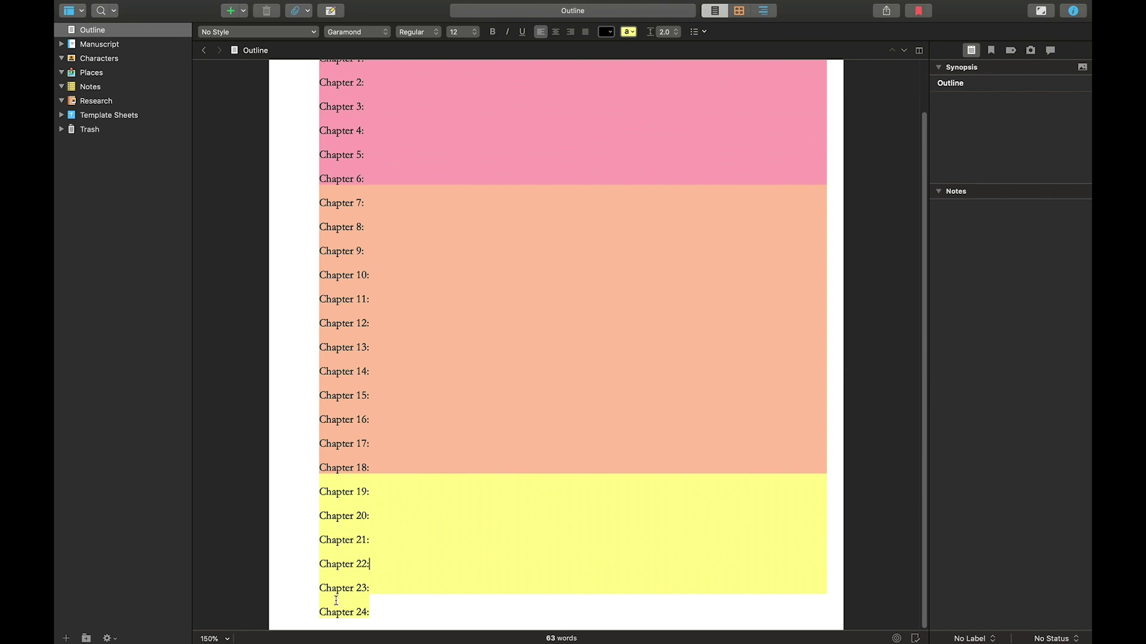
pyautogui.scroll(2, 635, 617)
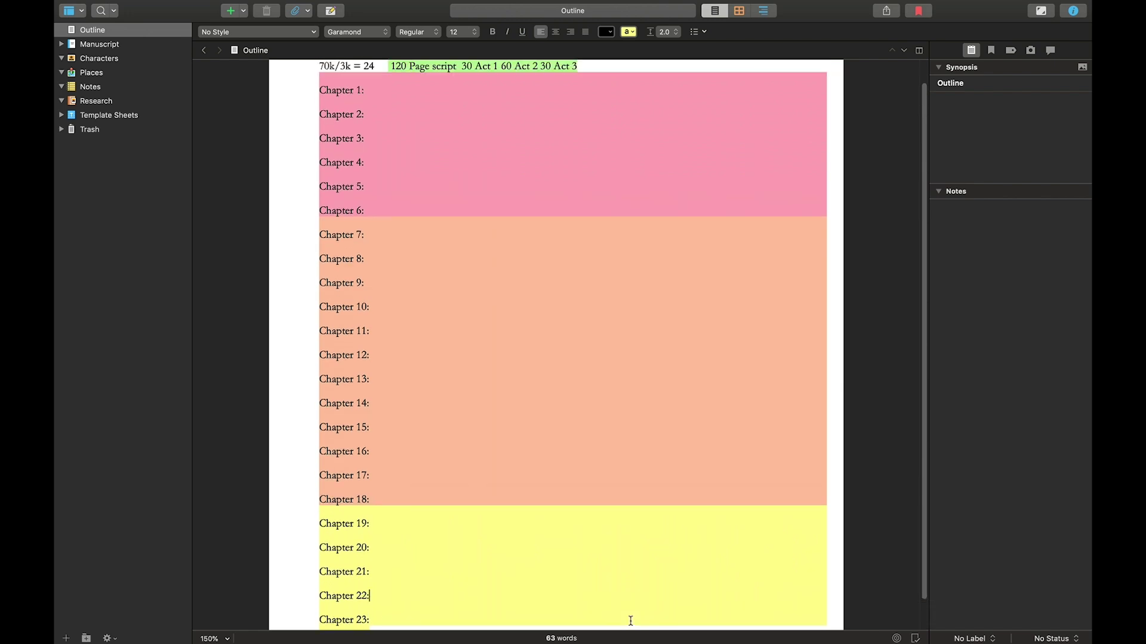
pyautogui.scroll(1, 591, 566)
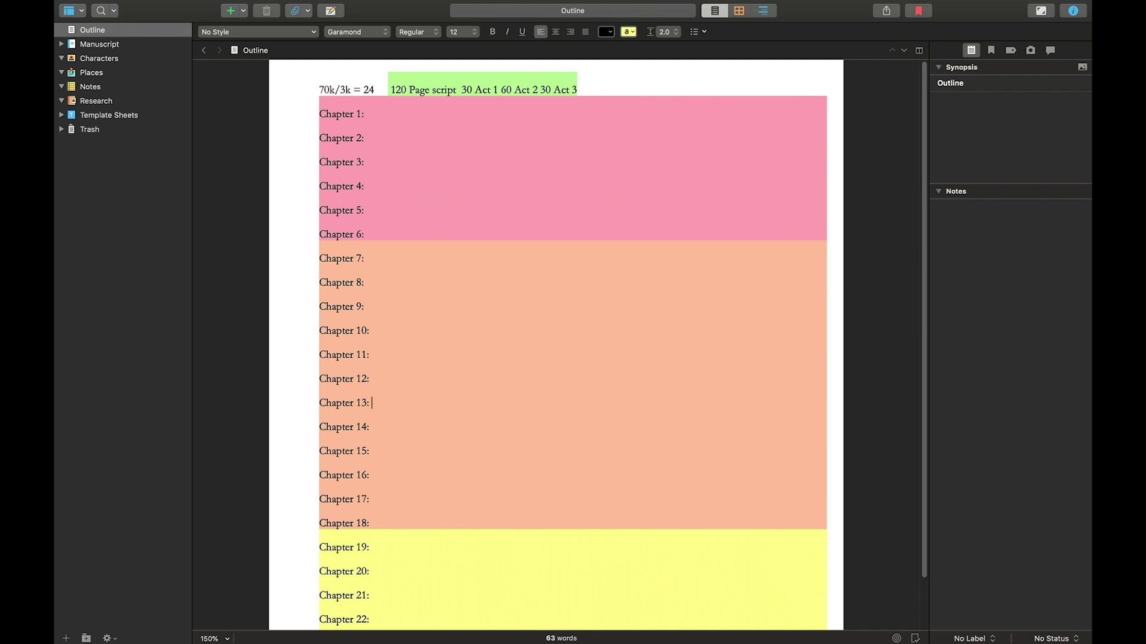
# Add beats: Chapter 13 'Jean dies.', Chapter 6 demon pact, Chapter 14 'Jean wakes up as a zombie.'.
pyautogui.write('Jean dies.')
pyautogui.write('Jean makes a ')
pyautogui.write('pact with a de')
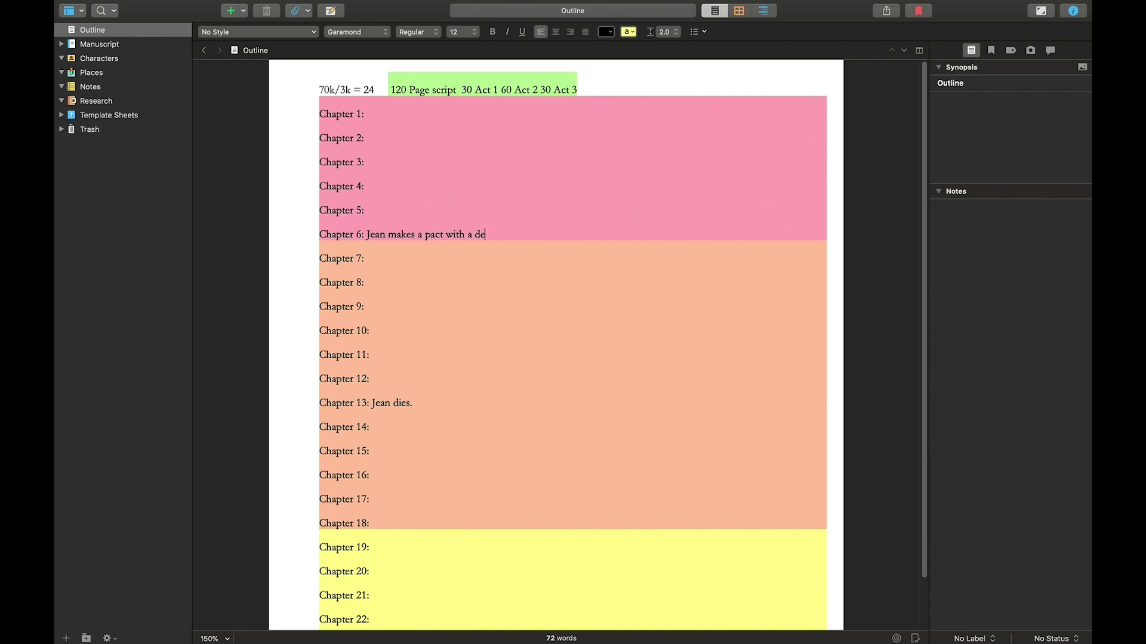
pyautogui.write('mon.')
pyautogui.write('Jean ')
pyautogui.write('wakes up ')
pyautogui.write('as a zom')
pyautogui.write('bie.')
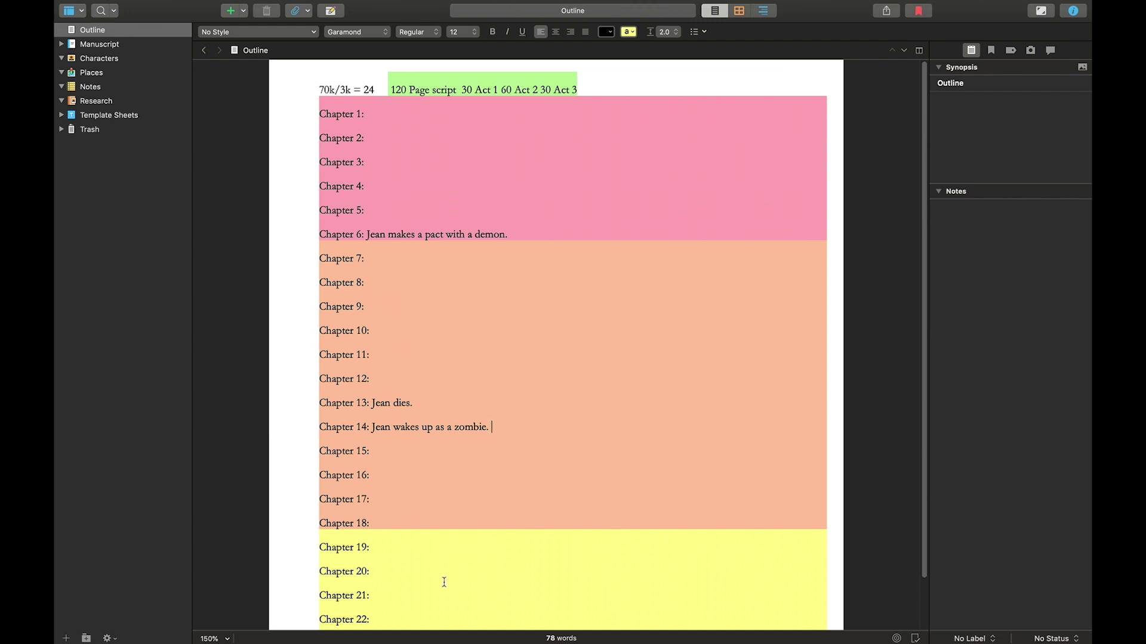
pyautogui.scroll(-2, 445, 580)
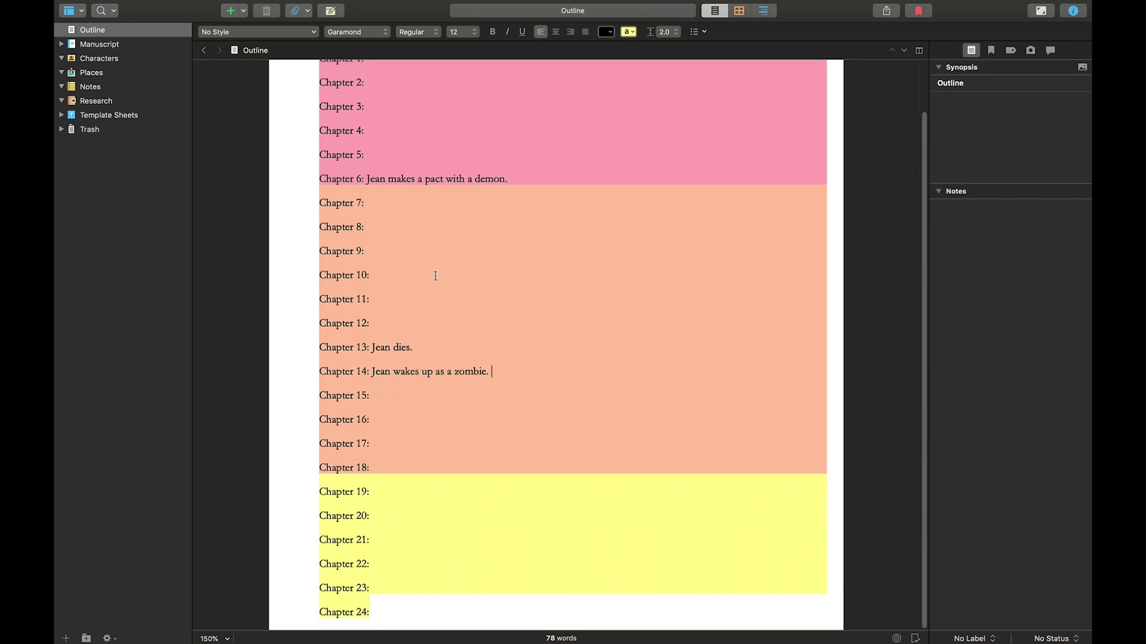
# Extend the Chapter 6 note with Jean being destitute and at the end of her rope.
pyautogui.scroll(2, 436, 276)
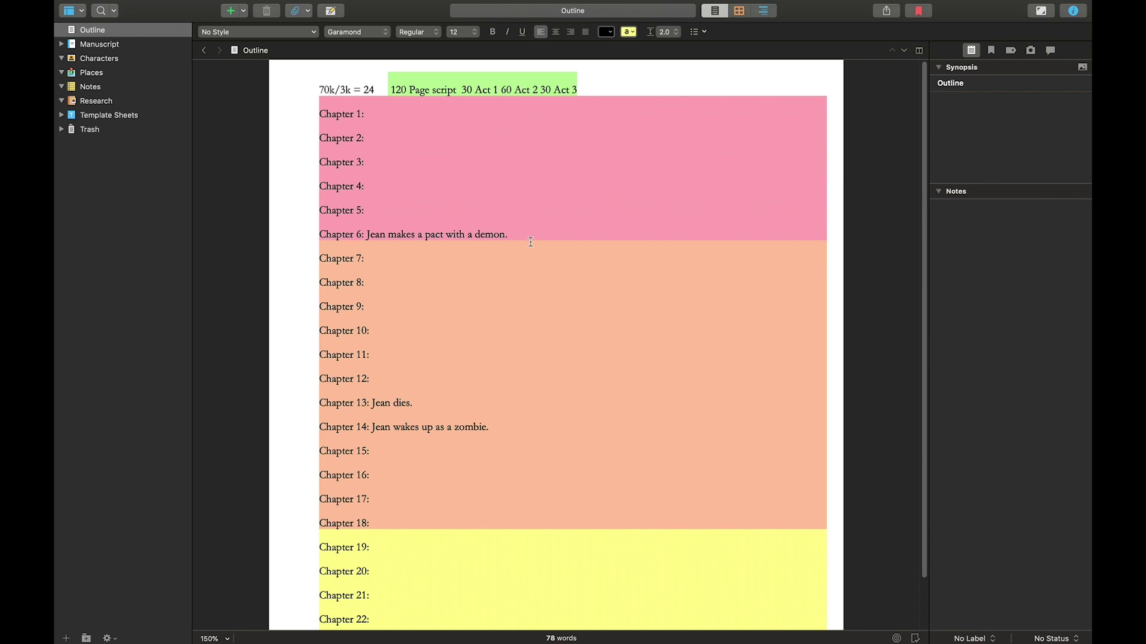
pyautogui.write('Jean is des')
pyautogui.write('titute. She can')
pyautogui.write("'t think and")
pyautogui.write('early. Sh')
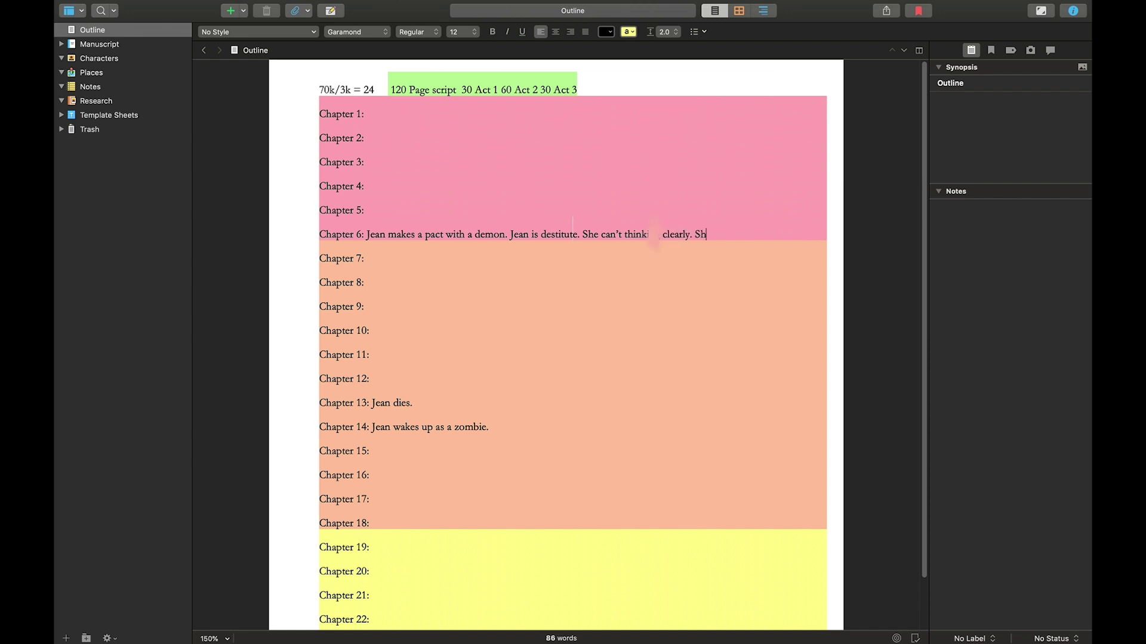
pyautogui.write("e's at the end of o")
pyautogui.press('BackSpace')
pyautogui.write('her rope.')
# Add a 'First Pass: Plot outling' line below the act ratios.
pyautogui.scroll(-1, 466, 541)
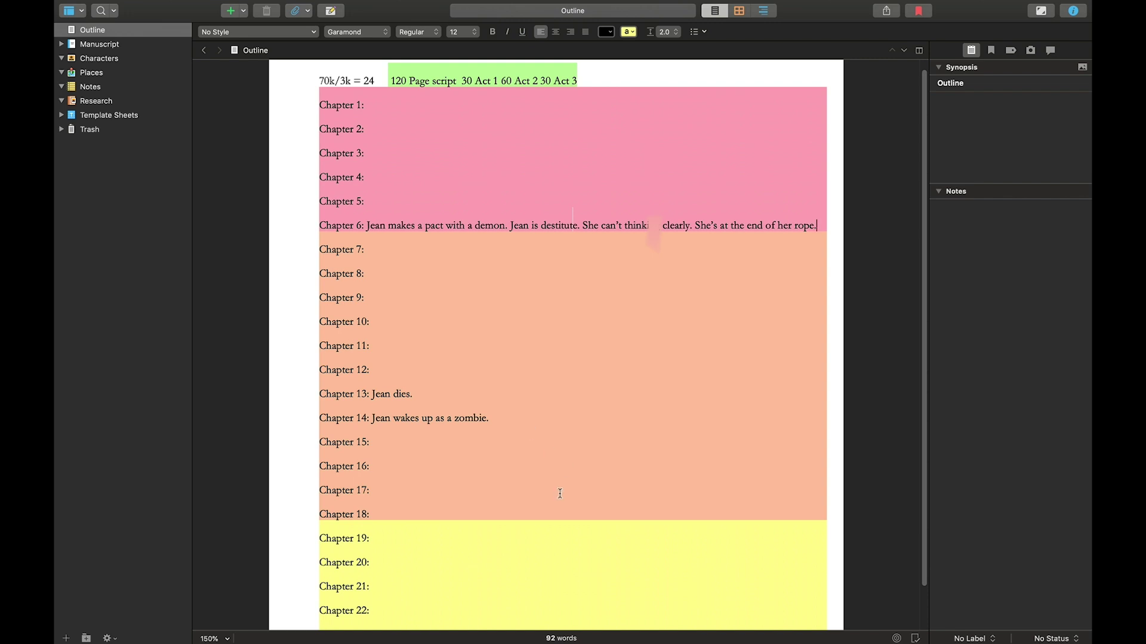
pyautogui.click(635, 77)
pyautogui.press('Return')
pyautogui.write('First Pass: ')
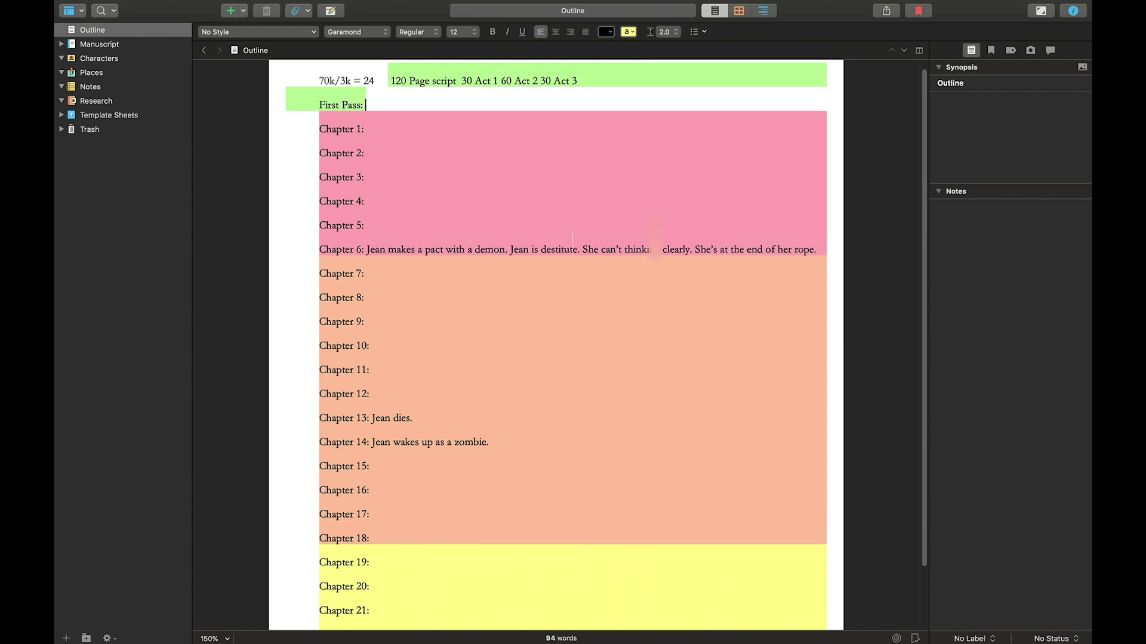
pyautogui.write('Plot outling')
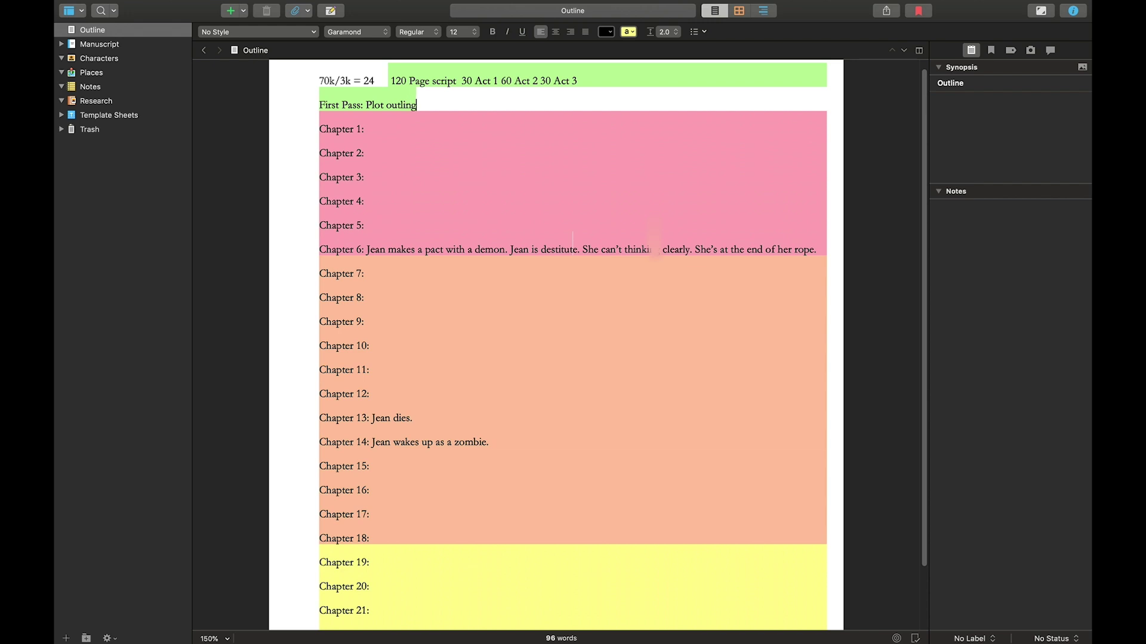
# Add the line 'Second Pass: Character Arc outlining (All characters)' below First Pass.
pyautogui.press('Return')
pyautogui.write('Second Pas')
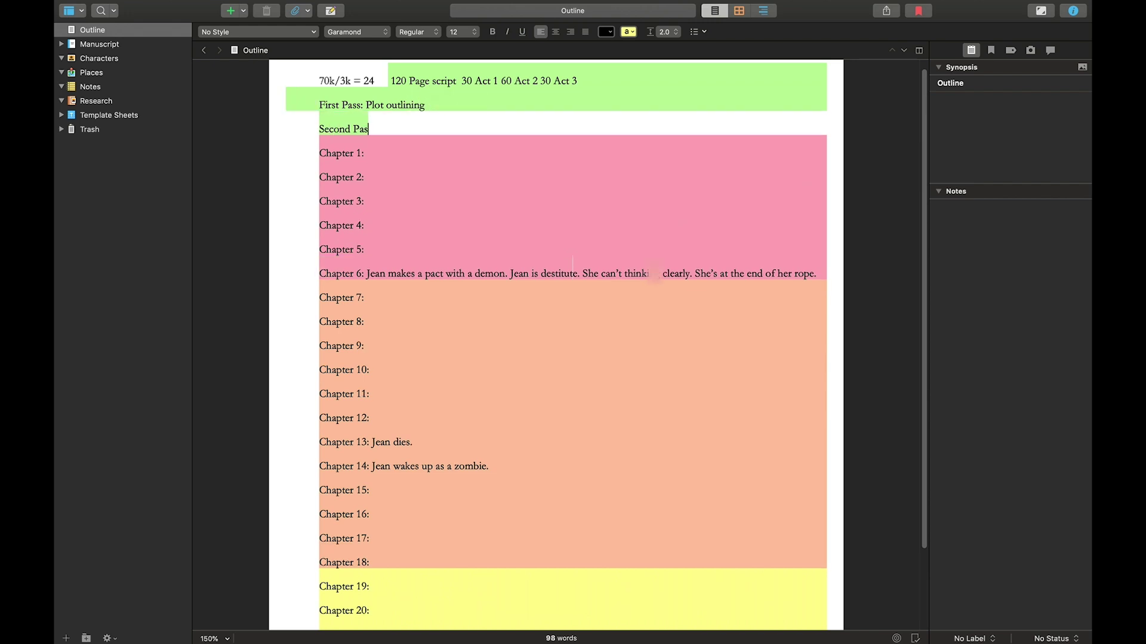
pyautogui.write('s: Charac')
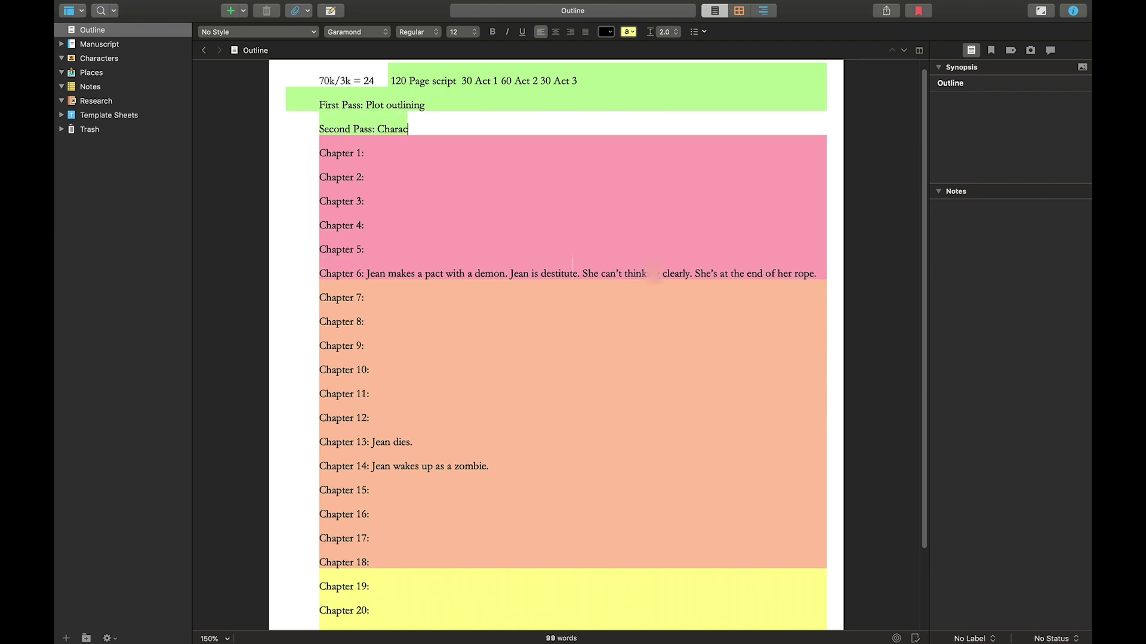
pyautogui.write('ter Arc ')
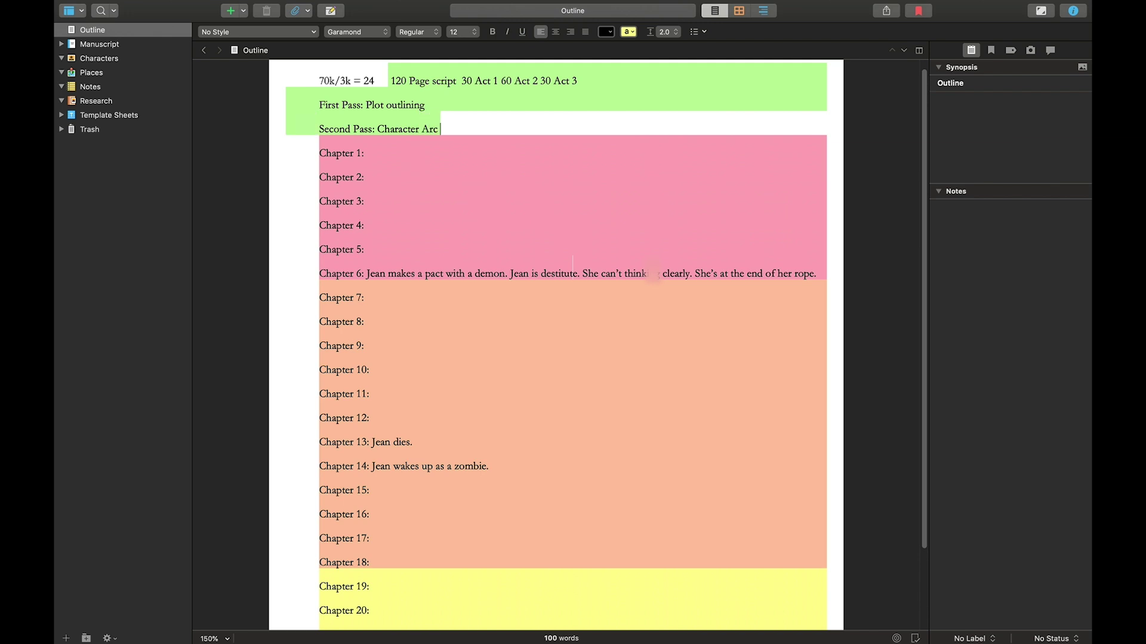
pyautogui.write('outlining')
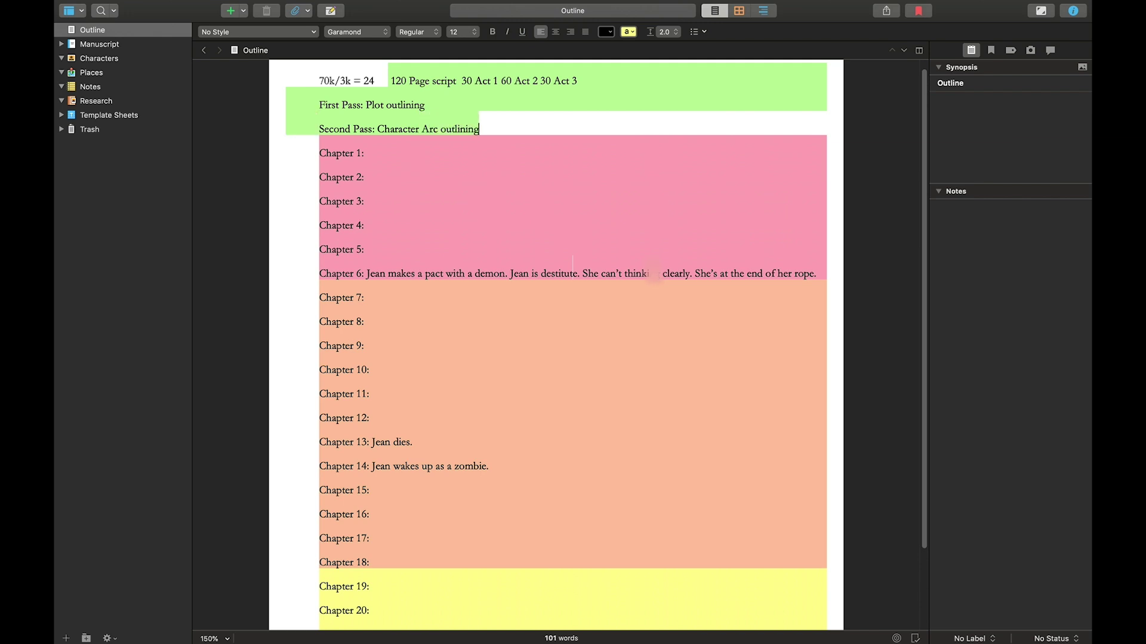
pyautogui.write(' (All characters')
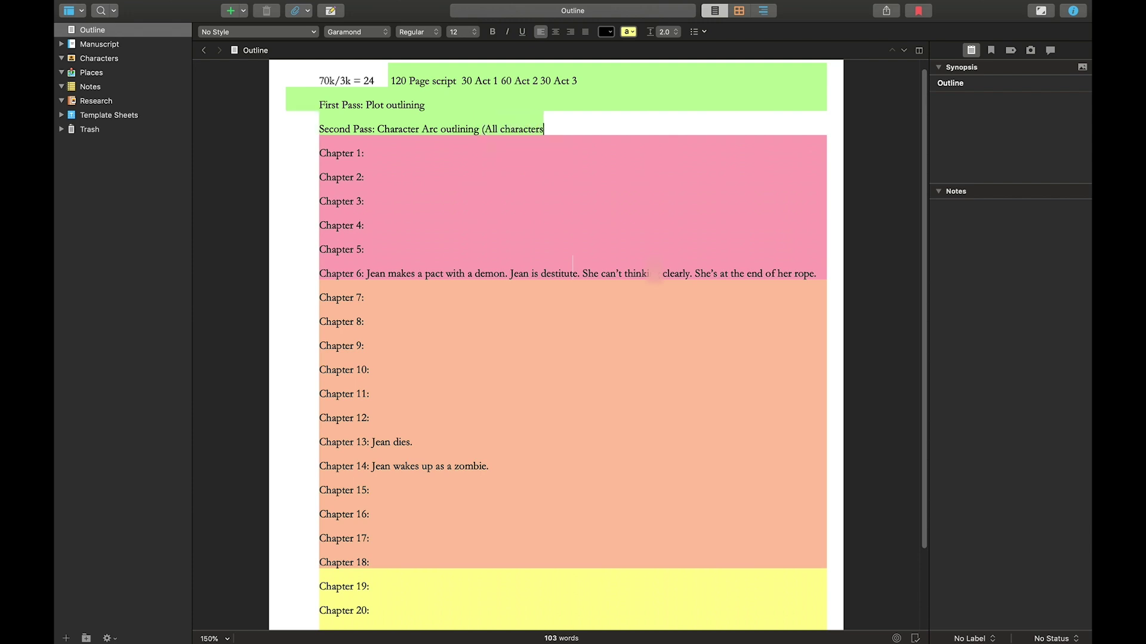
pyautogui.write(')')
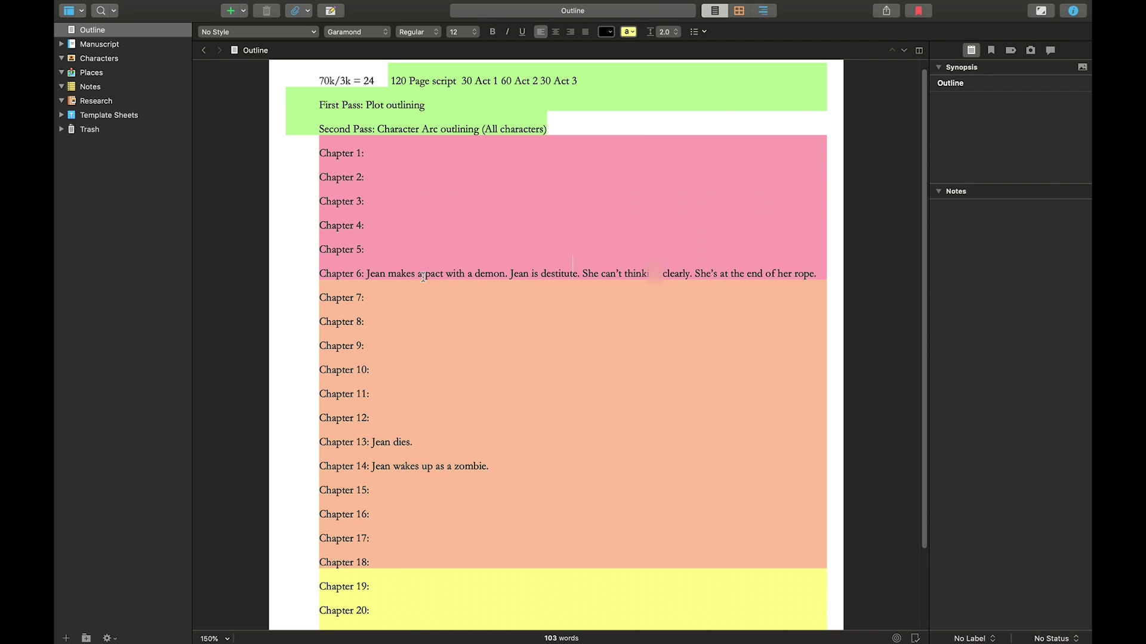
# Scroll down and back up through the Outline document.
pyautogui.scroll(-3, 498, 273)
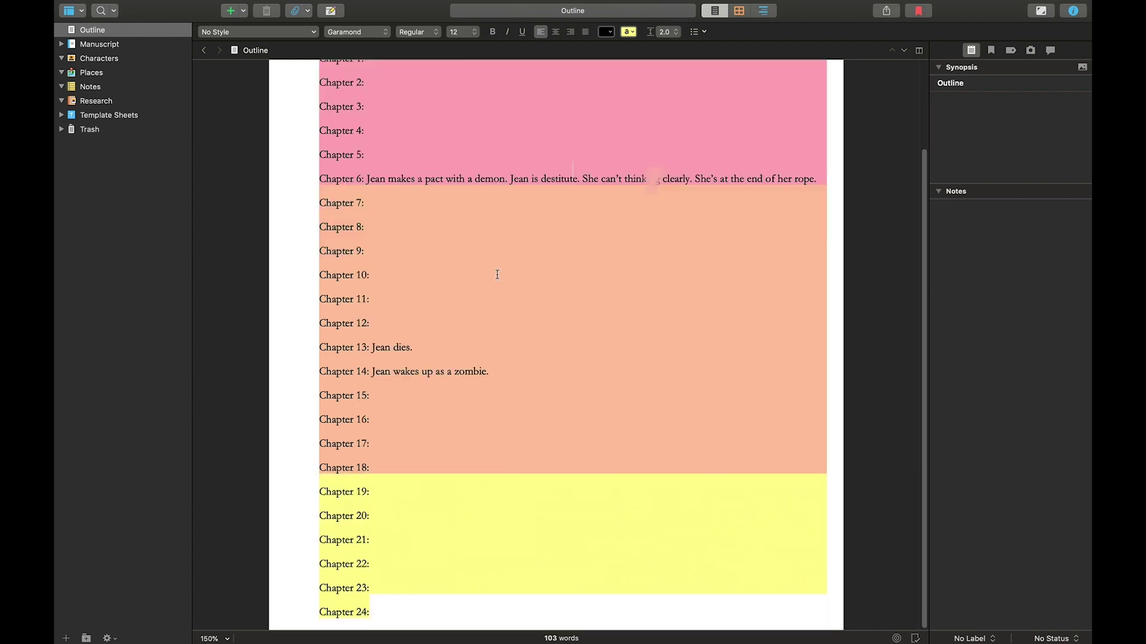
pyautogui.scroll(3, 497, 274)
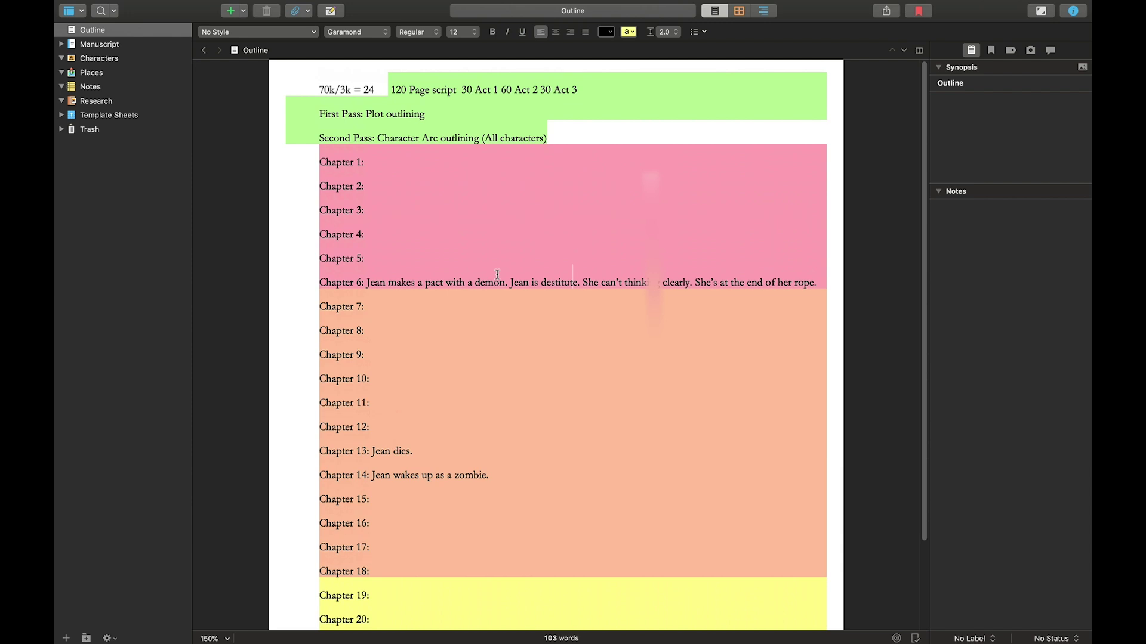
pyautogui.scroll(-3, 497, 274)
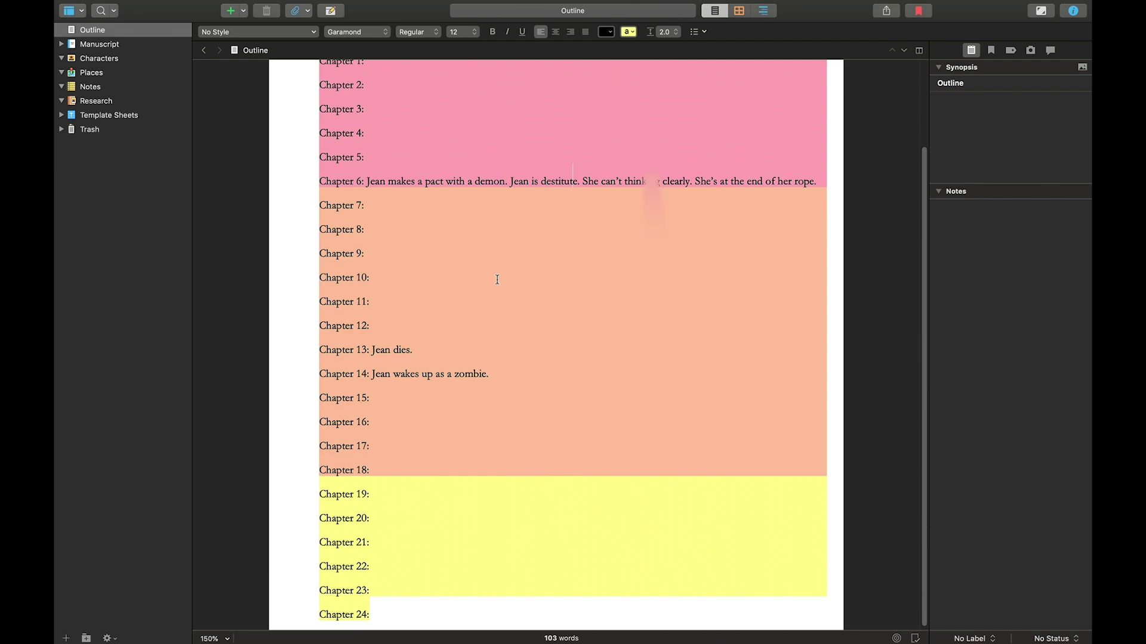
pyautogui.scroll(3, 497, 280)
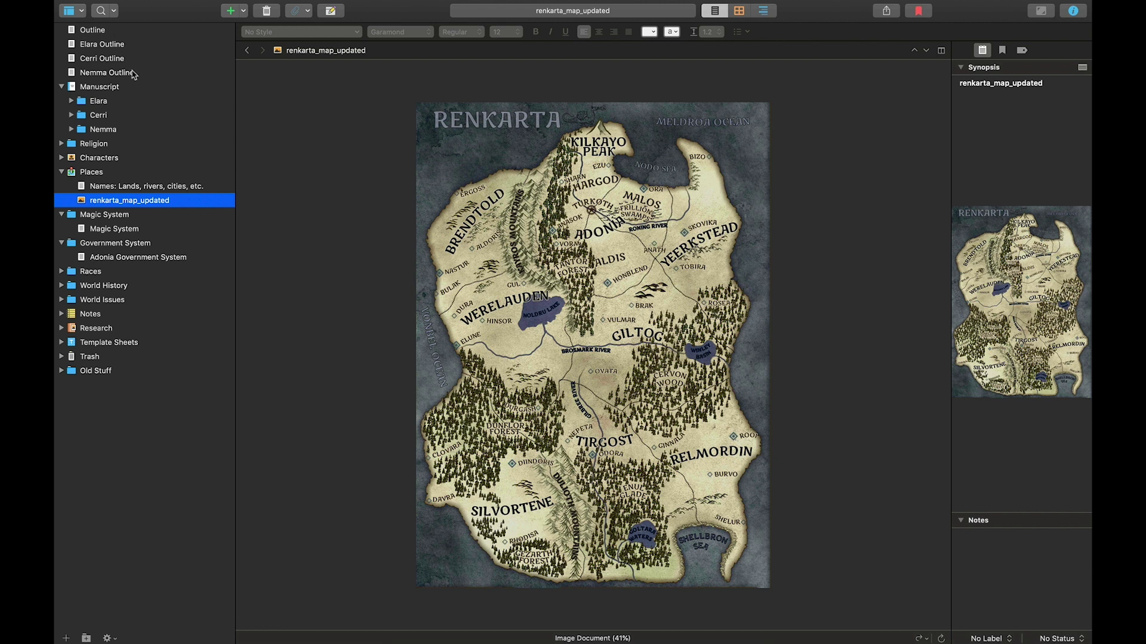
pyautogui.click(128, 45)
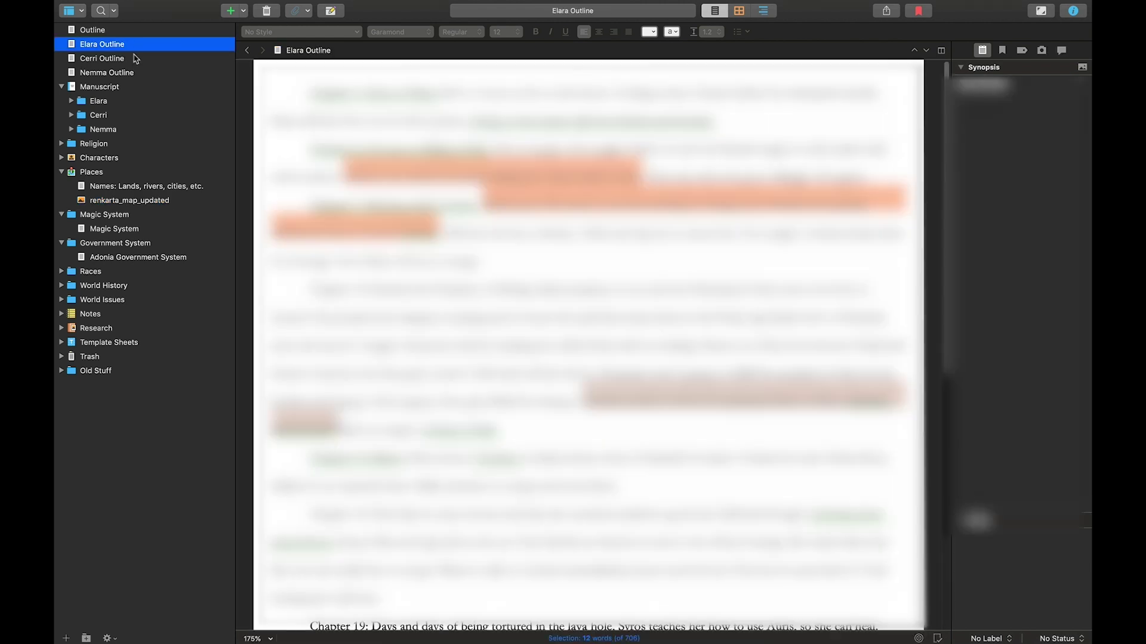
pyautogui.click(138, 60)
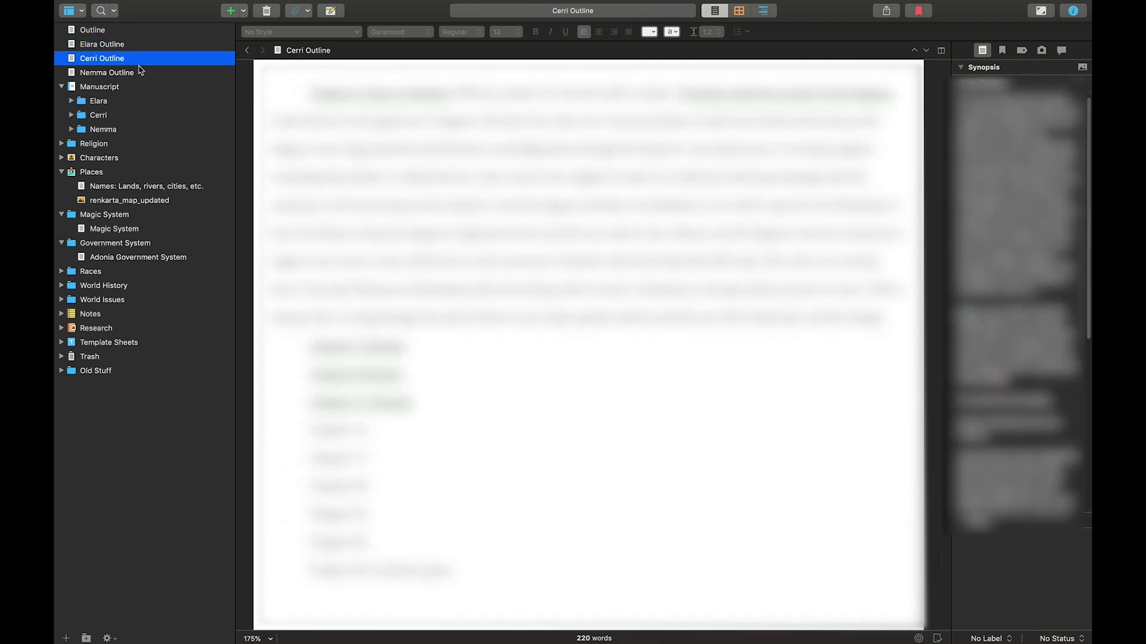
pyautogui.click(140, 72)
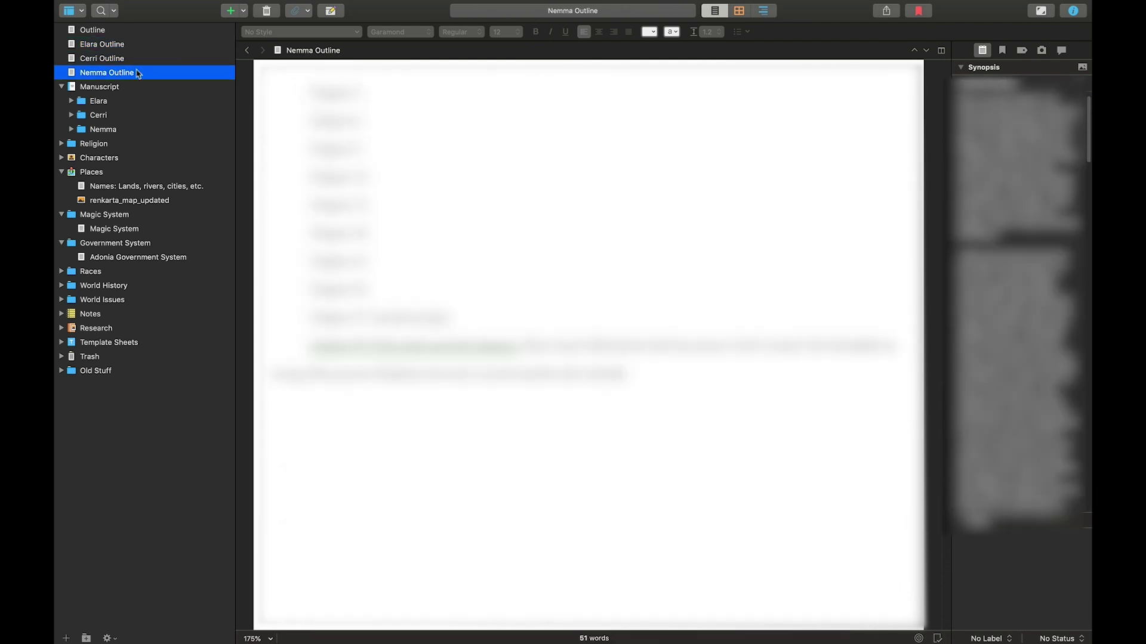
pyautogui.click(127, 31)
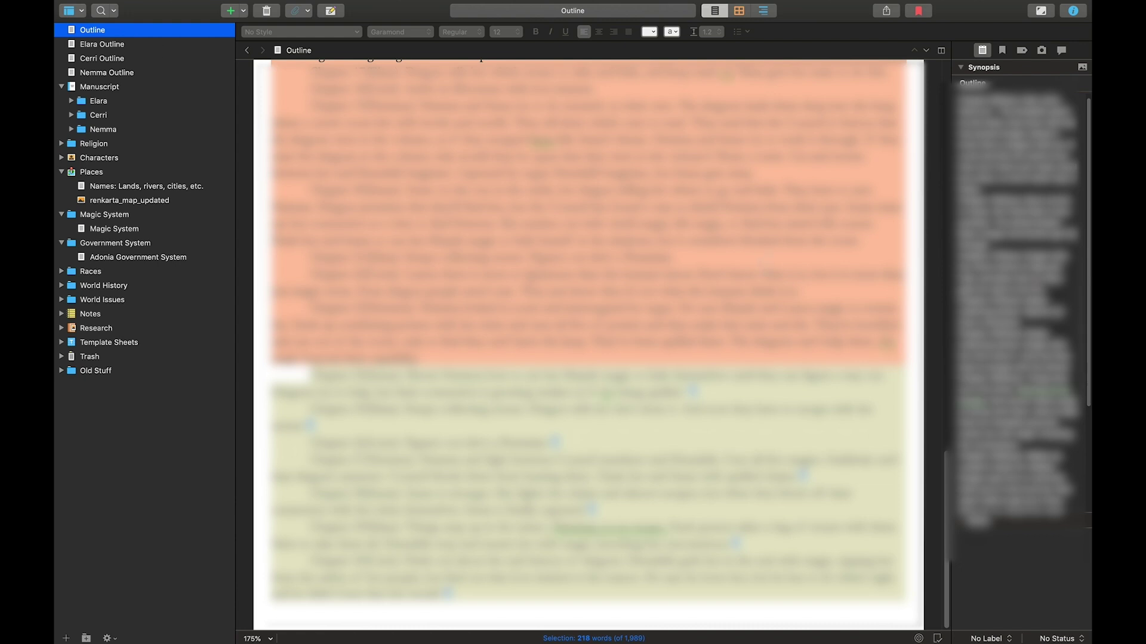
pyautogui.scroll(15, 588, 346)
pyautogui.scroll(10, 454, 625)
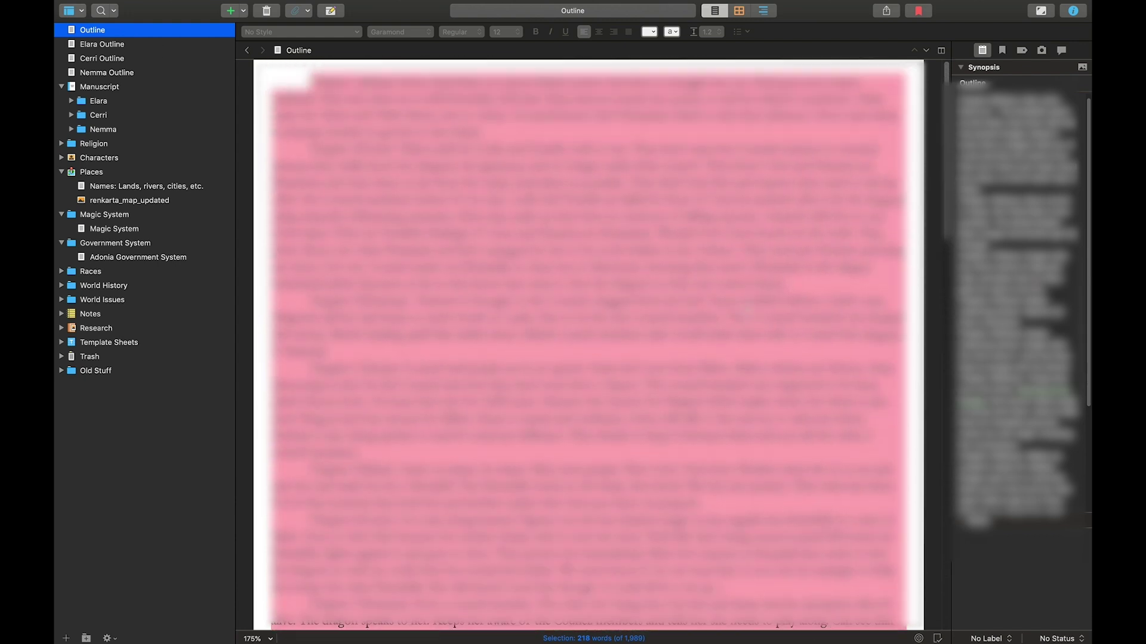
pyautogui.scroll(-3, 454, 625)
pyautogui.scroll(3, 454, 626)
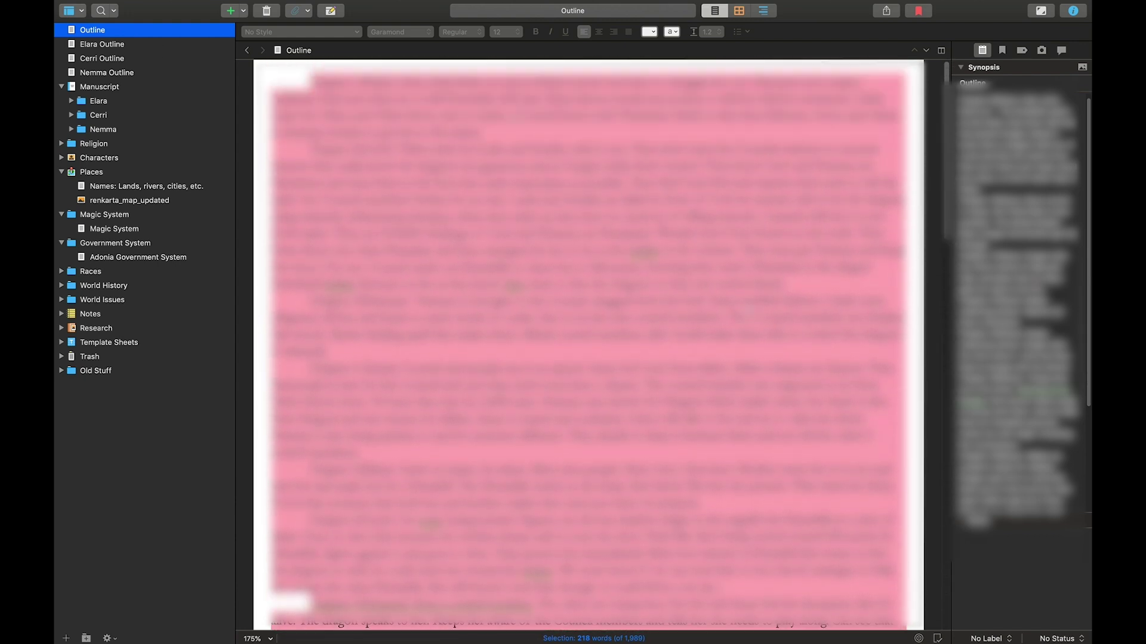
pyautogui.scroll(-3, 454, 625)
pyautogui.scroll(3, 454, 625)
pyautogui.scroll(-3, 454, 625)
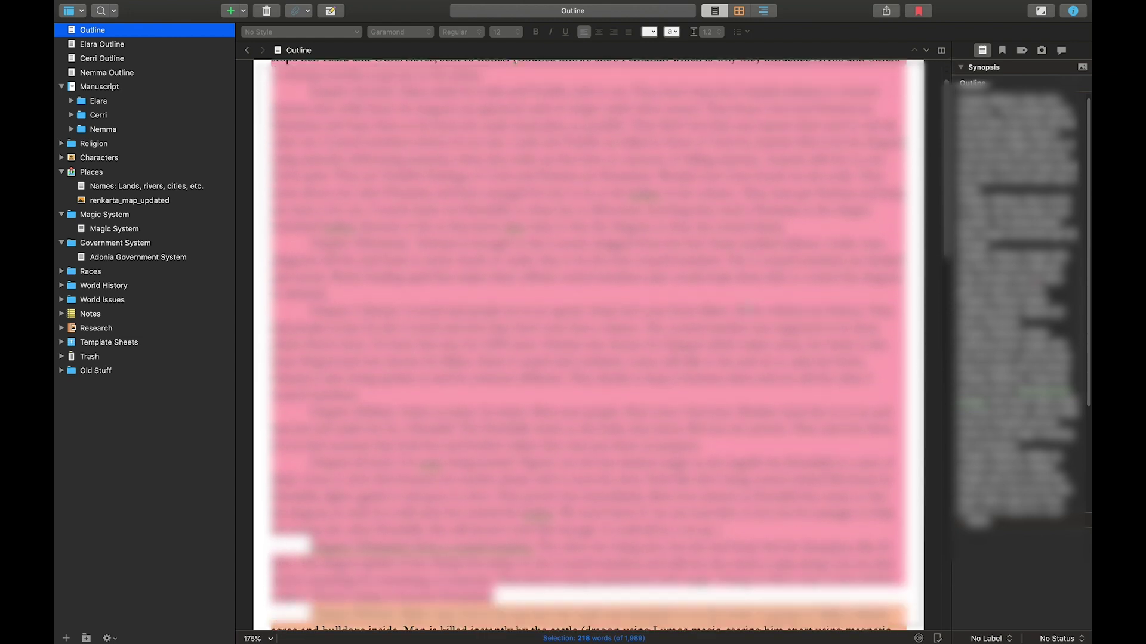
pyautogui.scroll(-15, 588, 345)
pyautogui.scroll(-15, 588, 345)
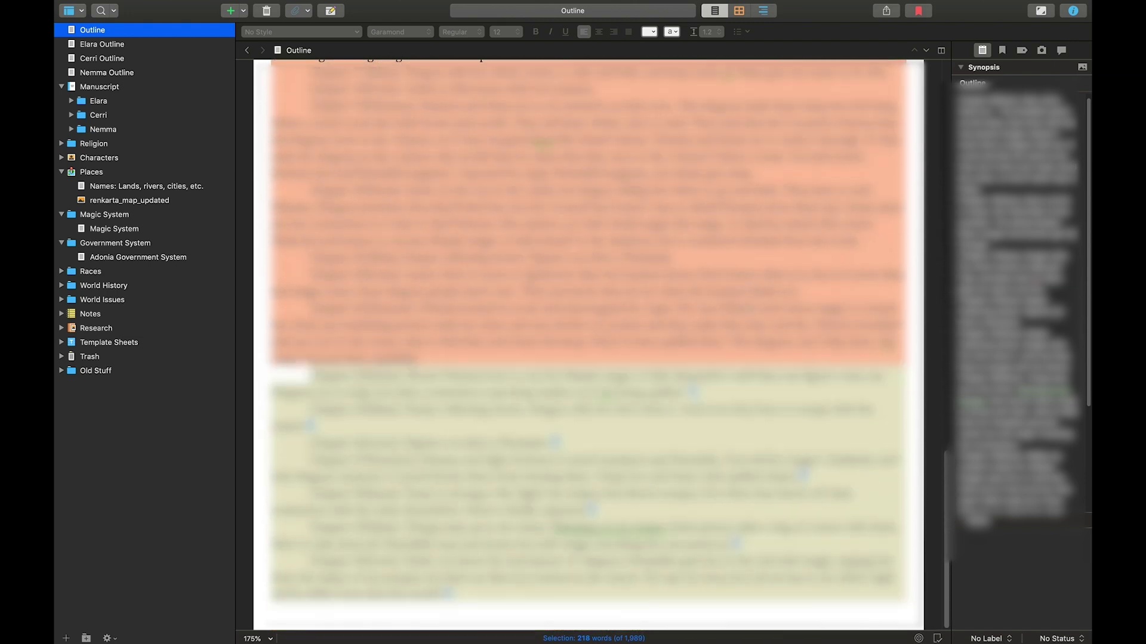
pyautogui.scroll(20, 588, 345)
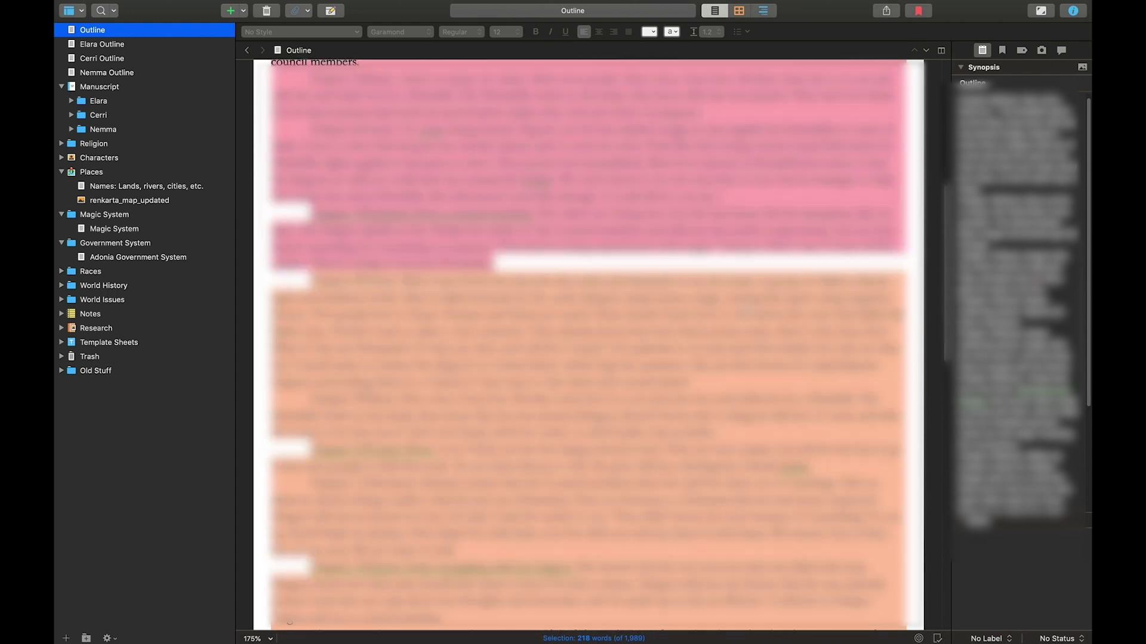
pyautogui.scroll(3, 588, 345)
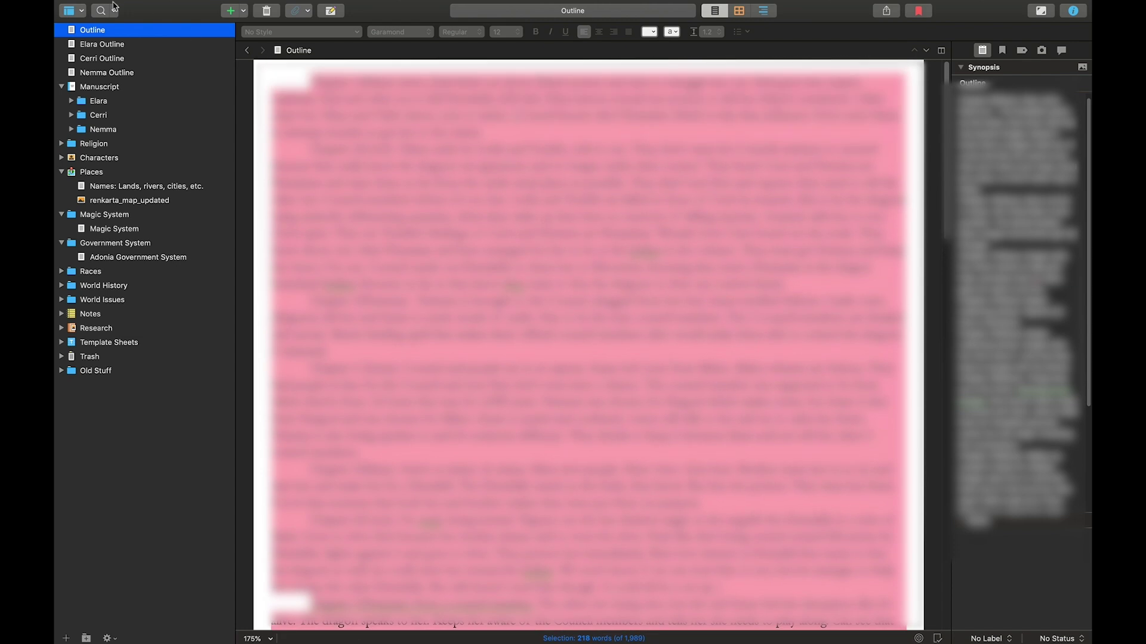
pyautogui.click(121, 44)
pyautogui.click(123, 58)
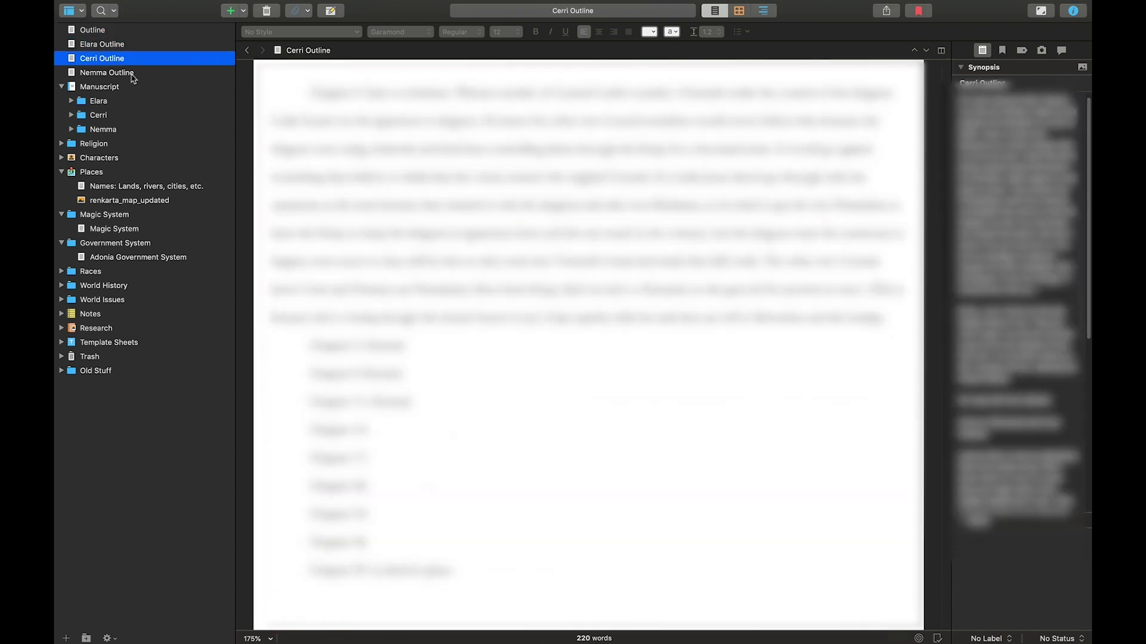
pyautogui.click(130, 73)
# Bring back the Fiction_outline Outline and scroll through its colour-coded chapter list.
pyautogui.click(117, 202)
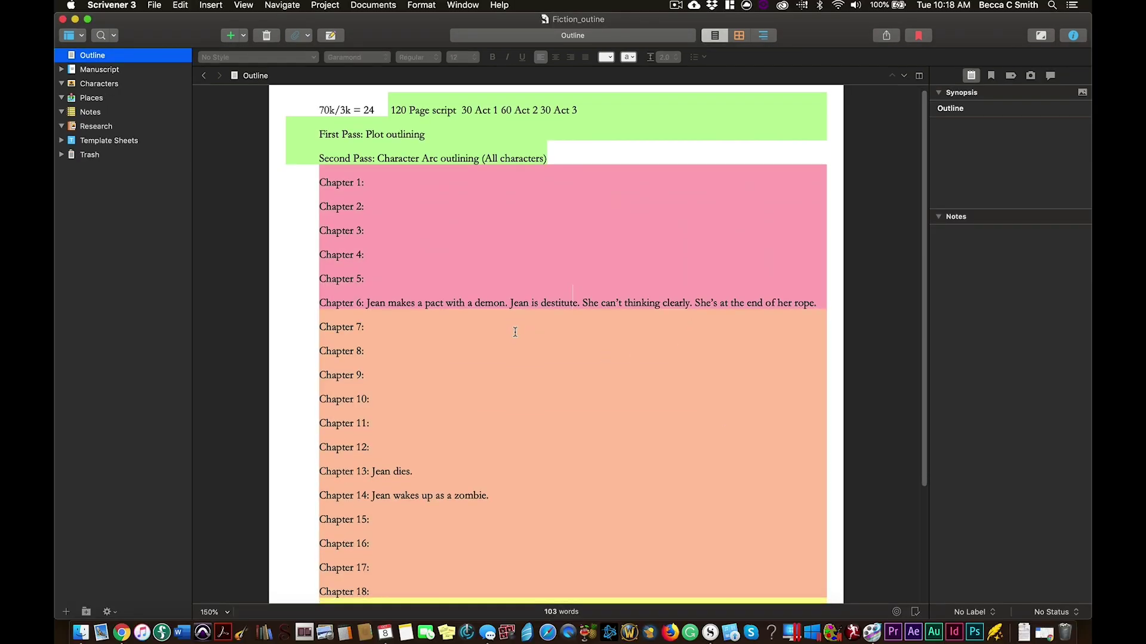
pyautogui.scroll(-5, 515, 333)
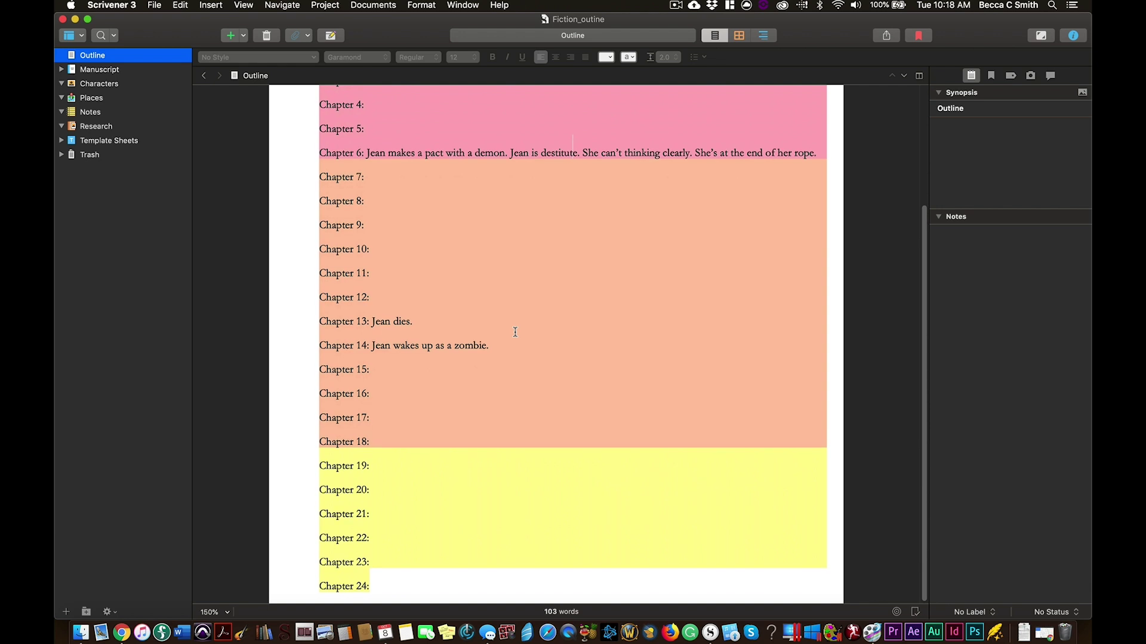
pyautogui.scroll(5, 515, 332)
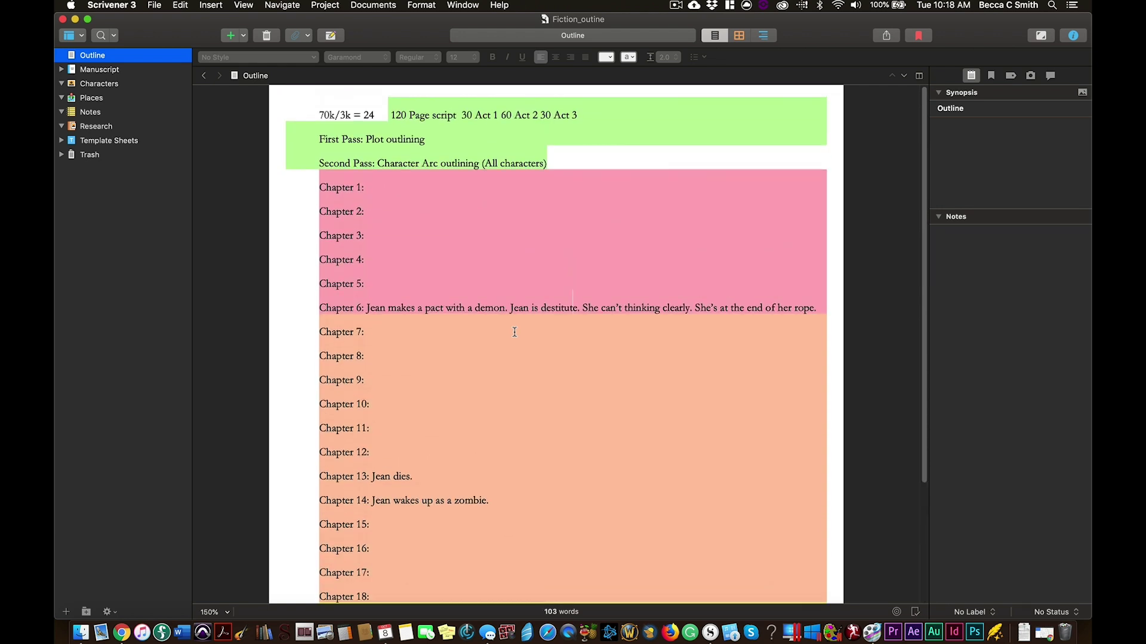